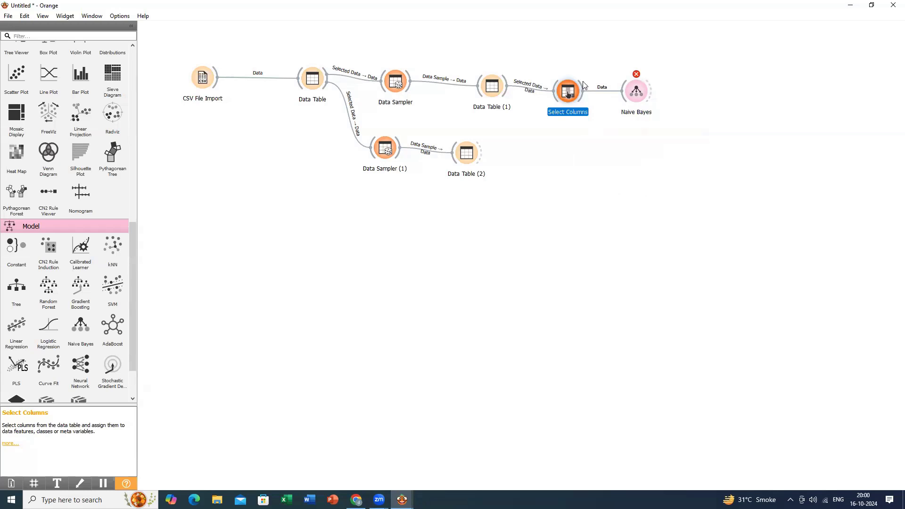
Load the mobileprice CSV file from the R workshop folder into the CSV File Import widget, accepting the import options.
left_click(625, 88)
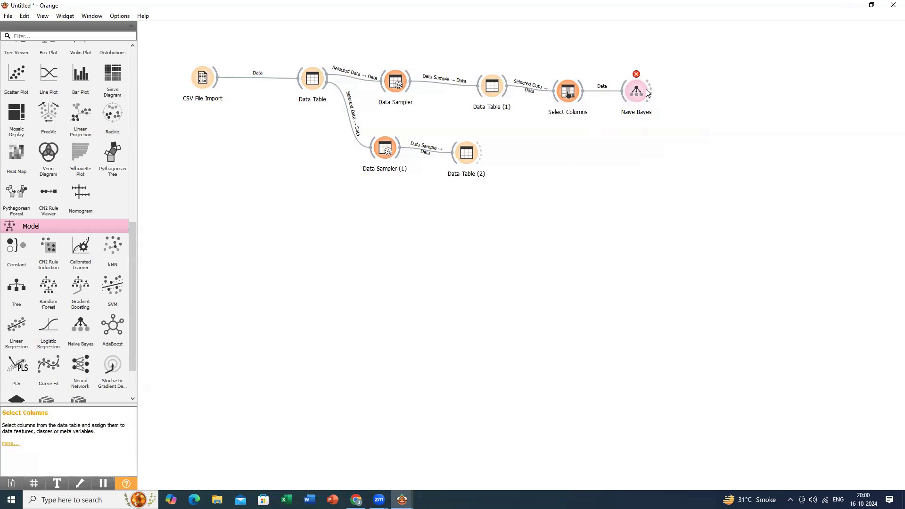
double_click(203, 79)
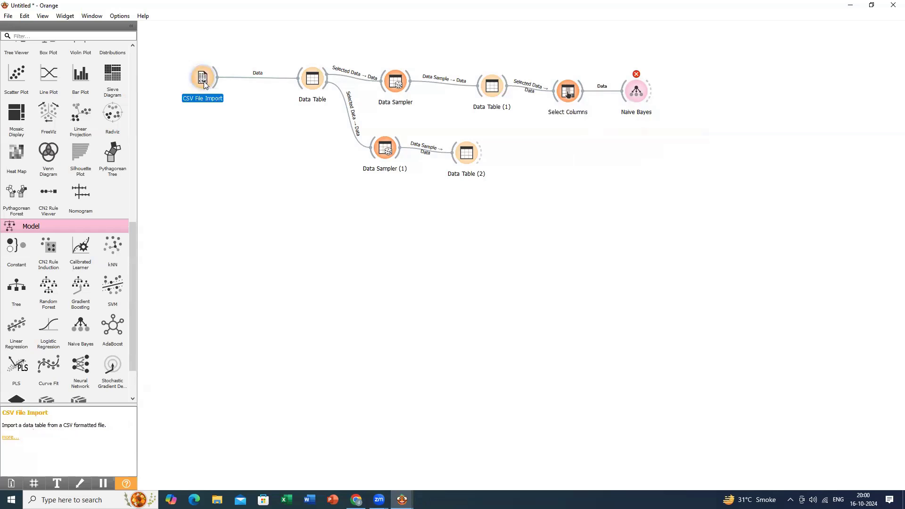
left_click(507, 183)
left_click_drag(663, 262, 659, 377)
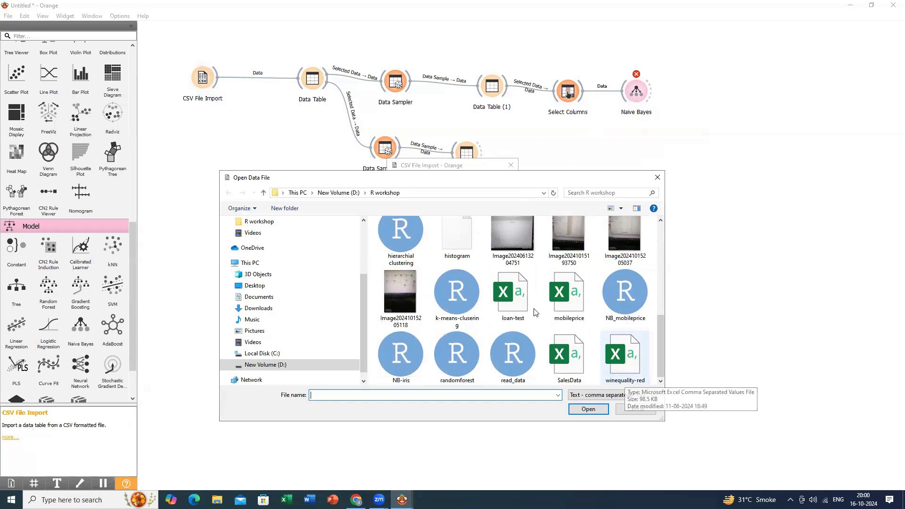
left_click(570, 303)
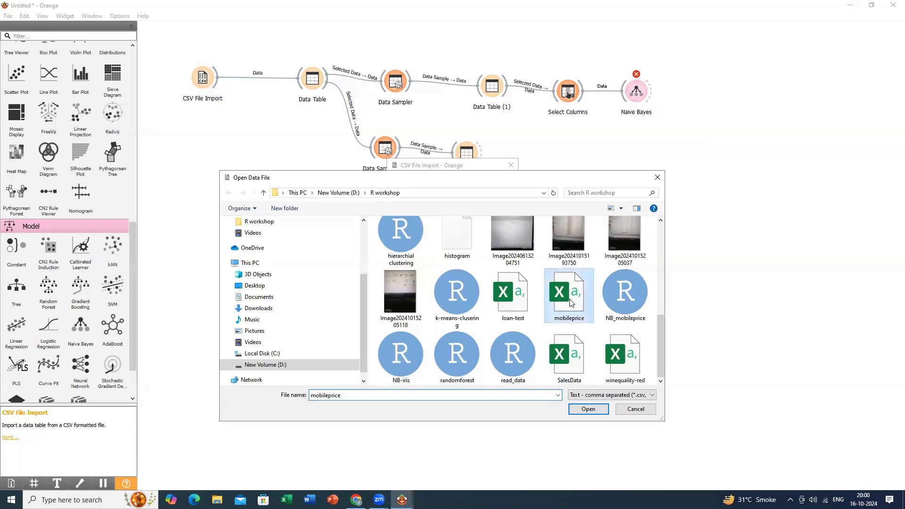
left_click(605, 408)
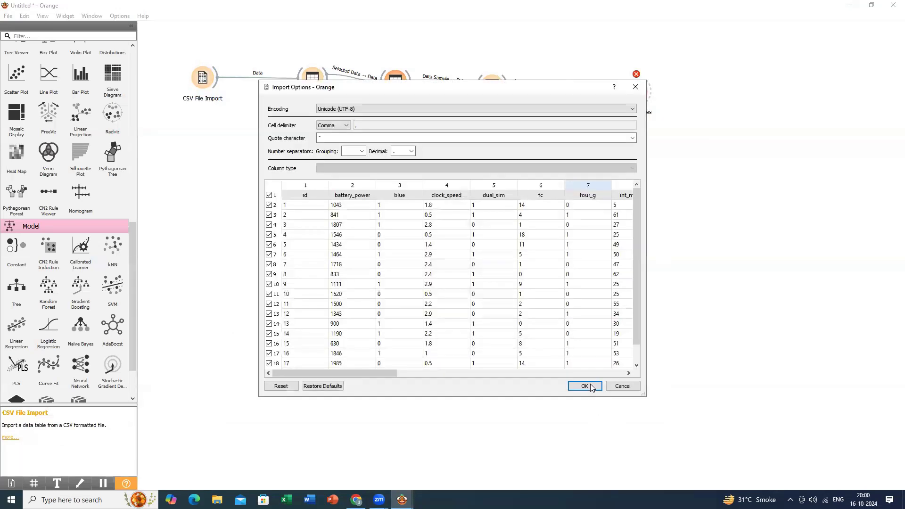
left_click(584, 386)
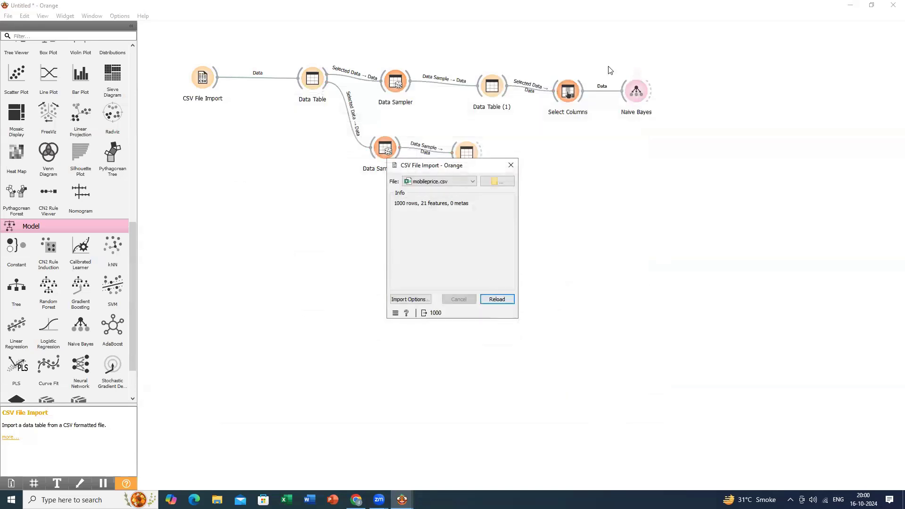
Set wifi as the target variable in the Select Columns widget before Naive Bayes, and check the Naive Bayes settings.
double_click(569, 92)
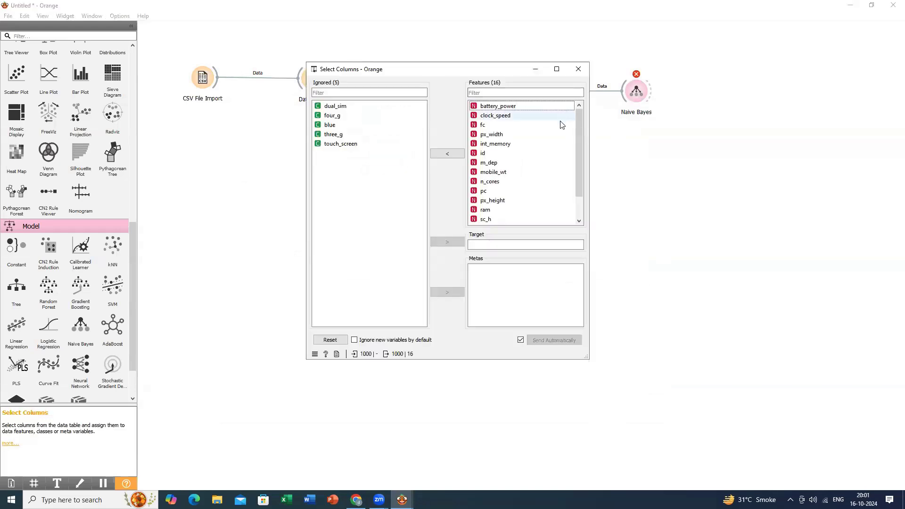
left_click_drag(580, 171, 581, 223)
left_click(498, 219)
left_click_drag(497, 225, 504, 246)
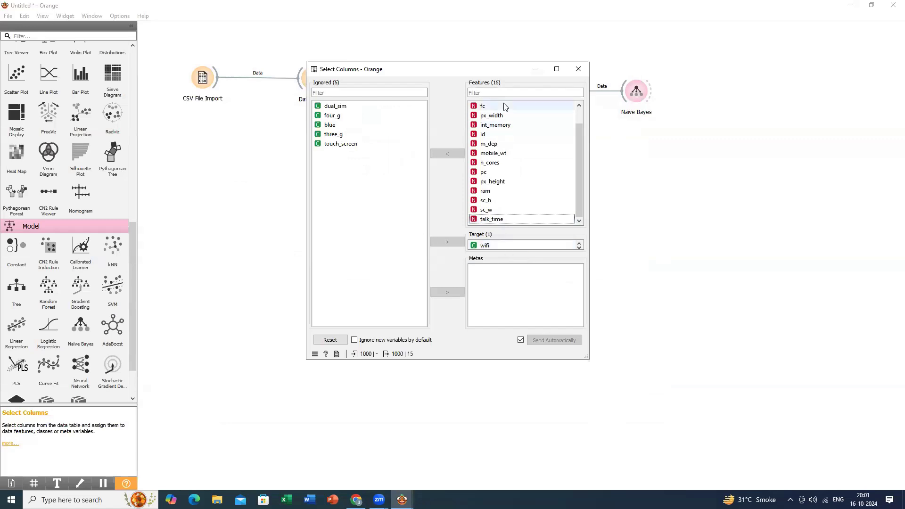
left_click(578, 69)
double_click(635, 92)
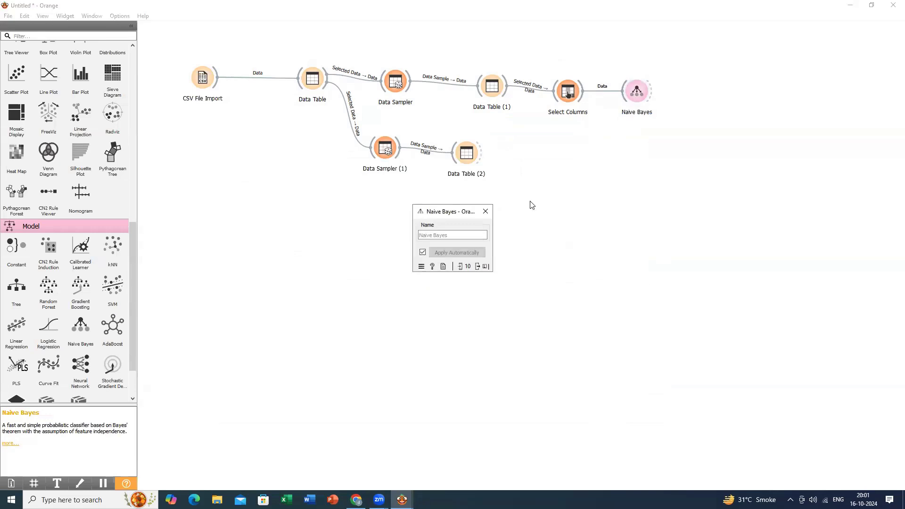
left_click(486, 212)
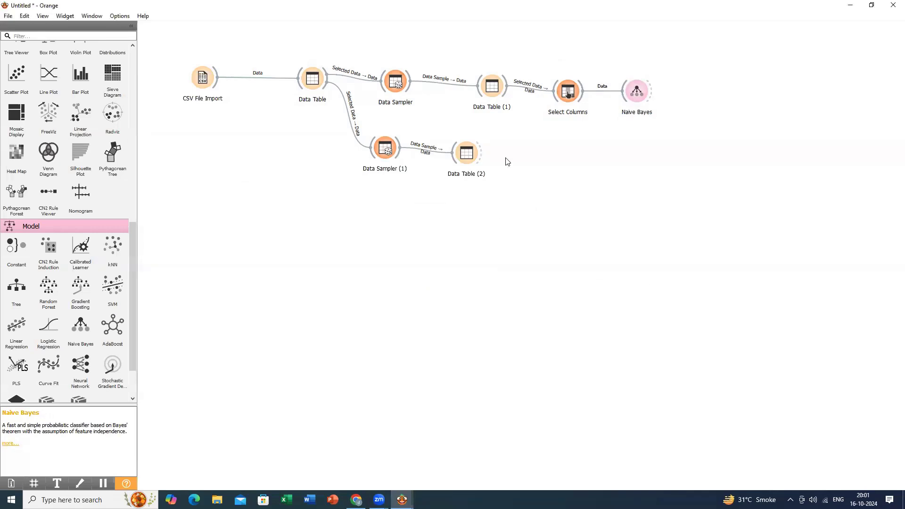
Upload the mobileprice file from the R workshop folder through Zoom.
left_click(807, 226)
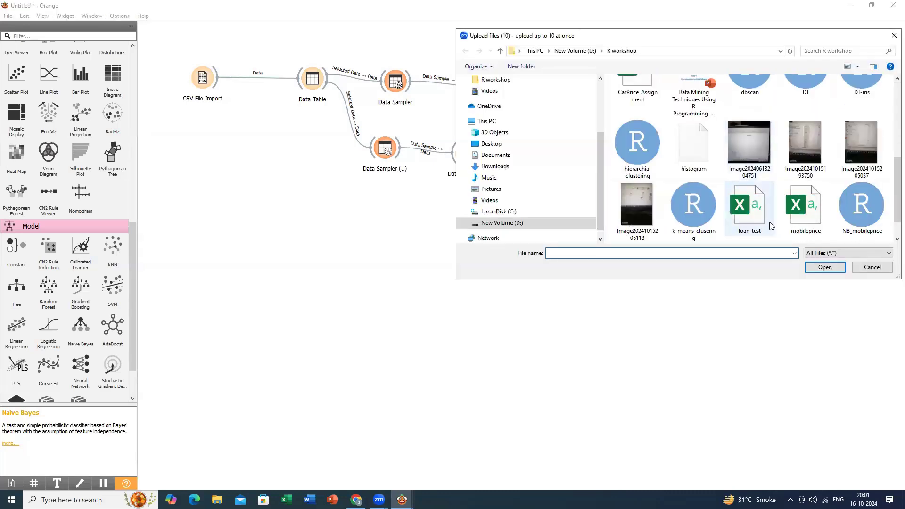
scroll(804, 175, "down", 1)
left_click(804, 160)
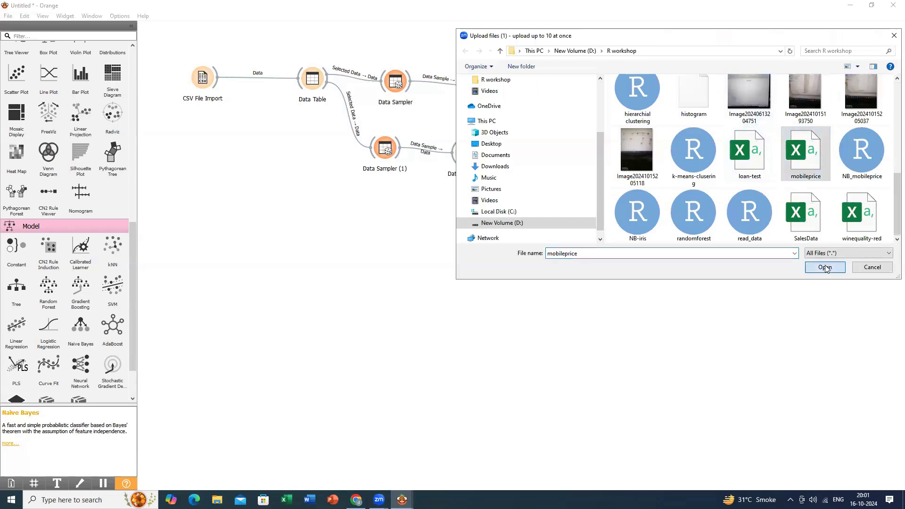
left_click(825, 268)
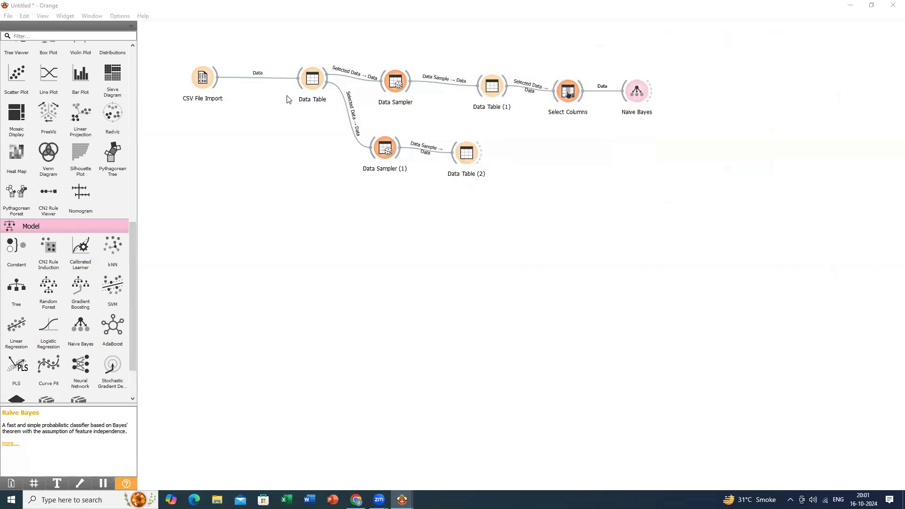
Check which file is loaded in the CSV File Import widget and close its window.
left_click(207, 83)
double_click(208, 84)
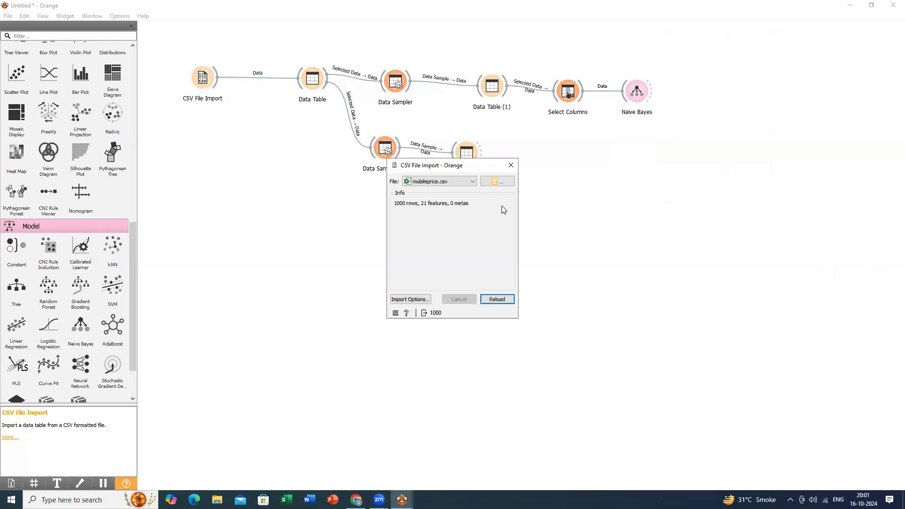
left_click(511, 166)
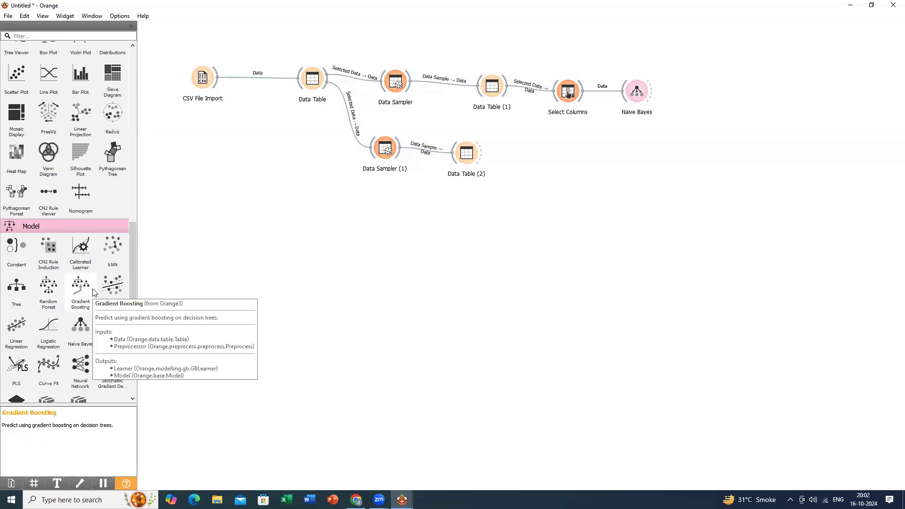
Try feeding Data Table (2) and Naive Bayes into a new Test and Score widget, and delete that widget.
scroll(93, 292, "down", 2)
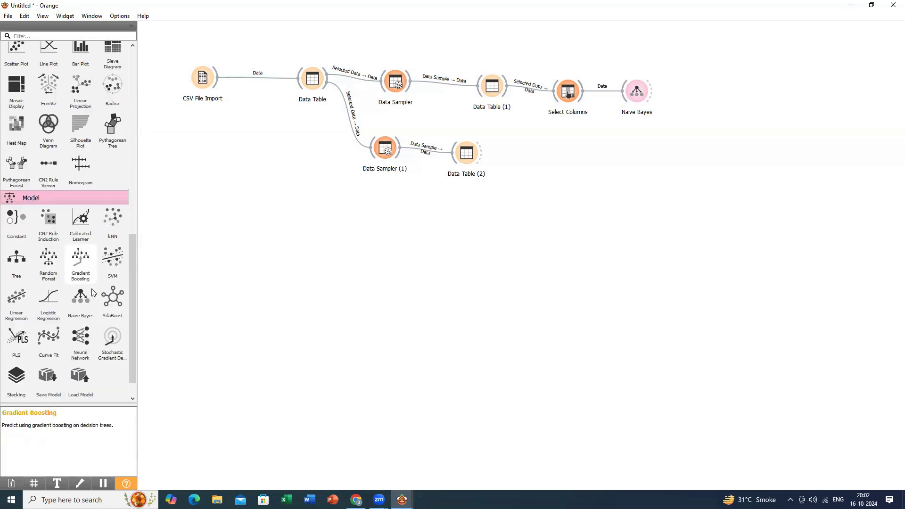
left_click(84, 387)
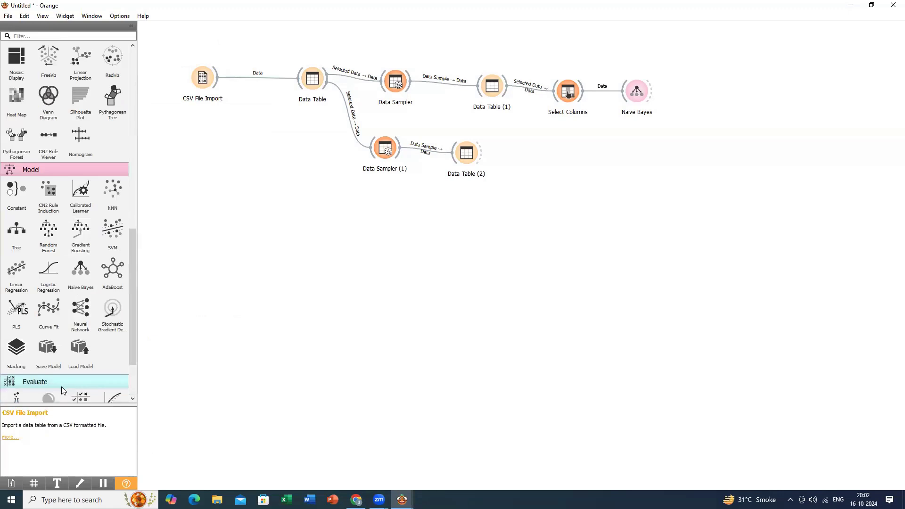
left_click_drag(20, 349, 606, 180)
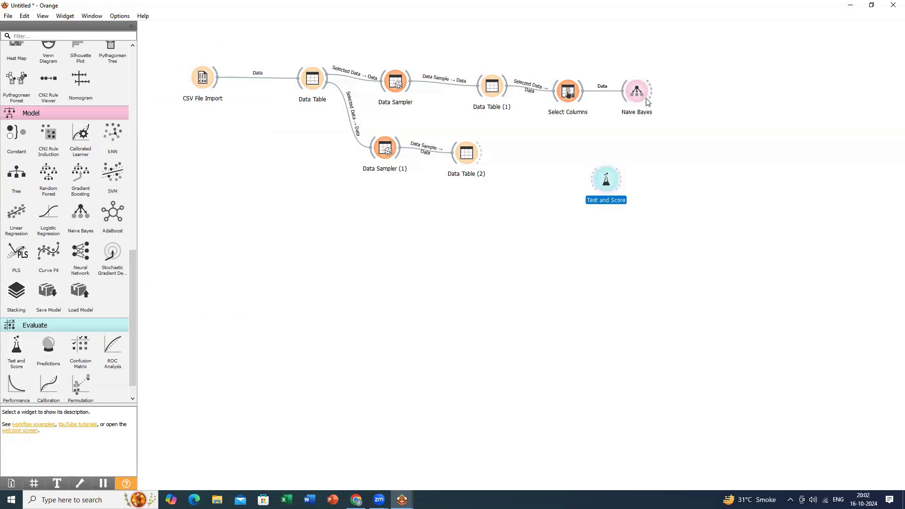
mouse_move(482, 160)
left_mouse_down()
mouse_move(485, 171)
mouse_move(592, 179)
left_mouse_up()
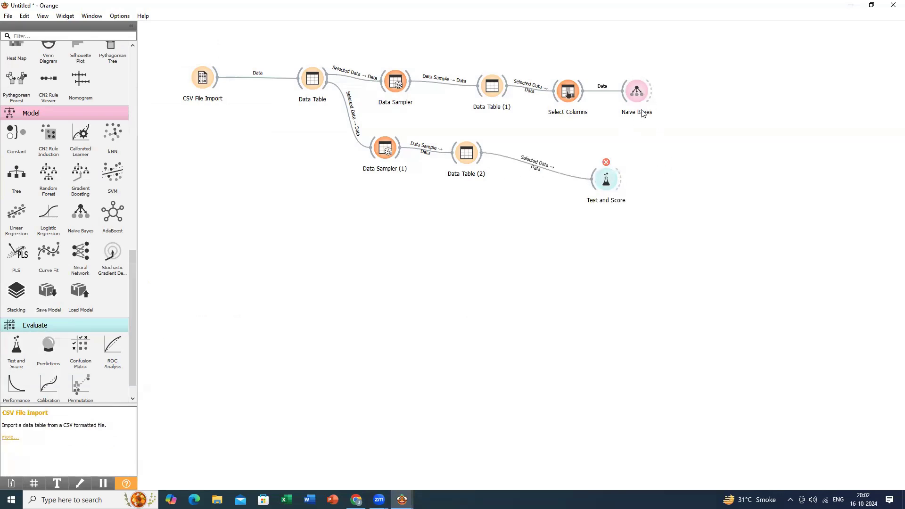
left_click_drag(653, 94, 604, 182)
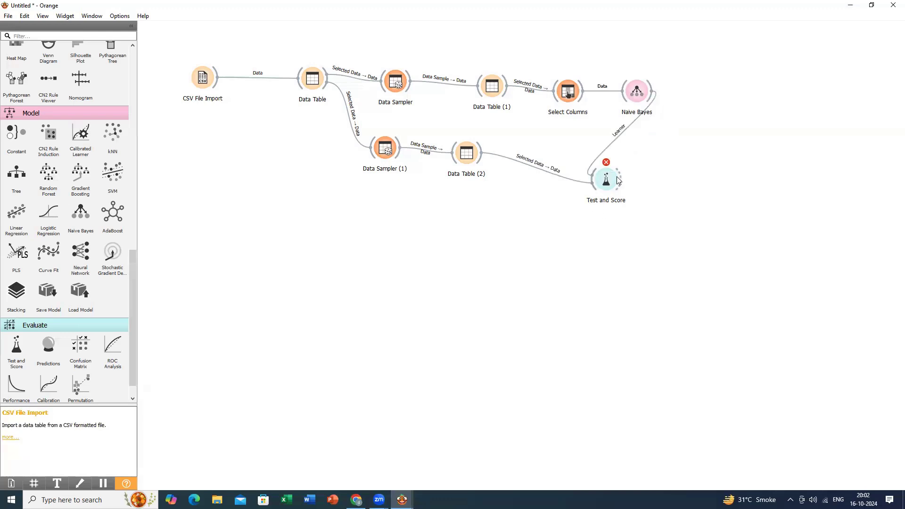
mouse_move(611, 179)
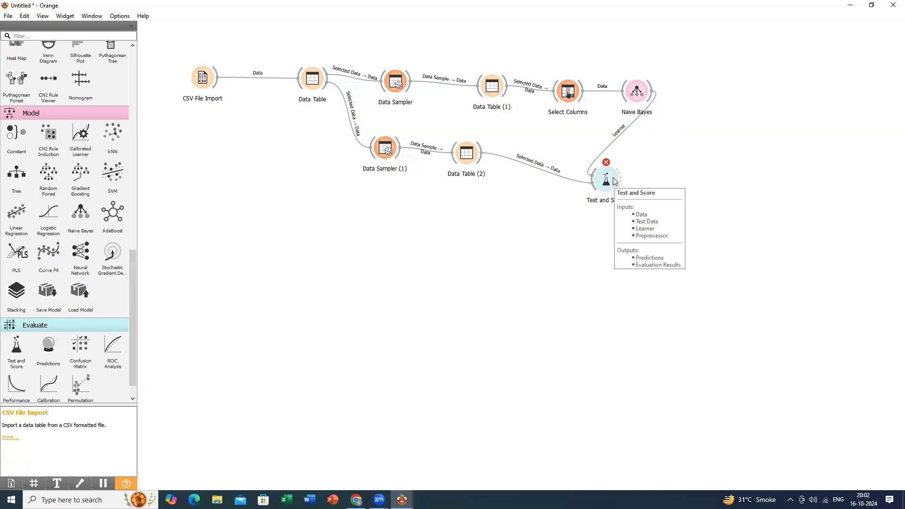
left_click(611, 179)
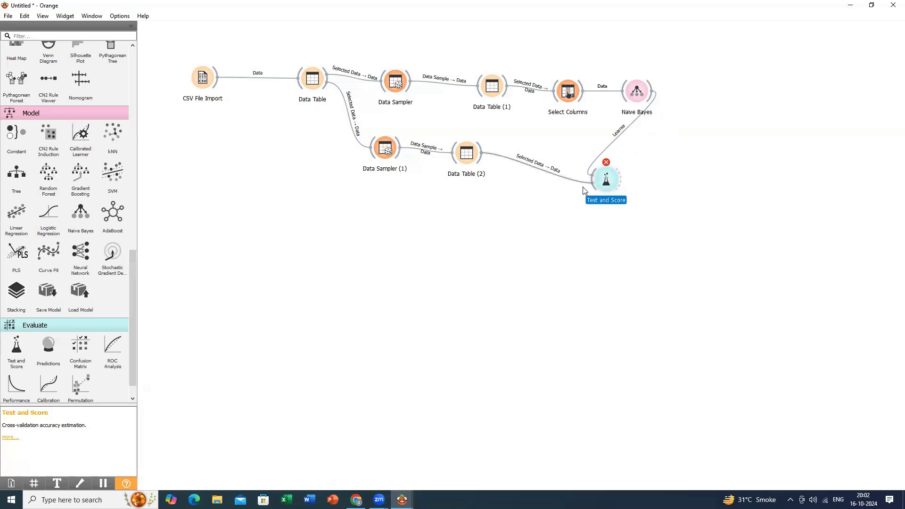
key("Delete")
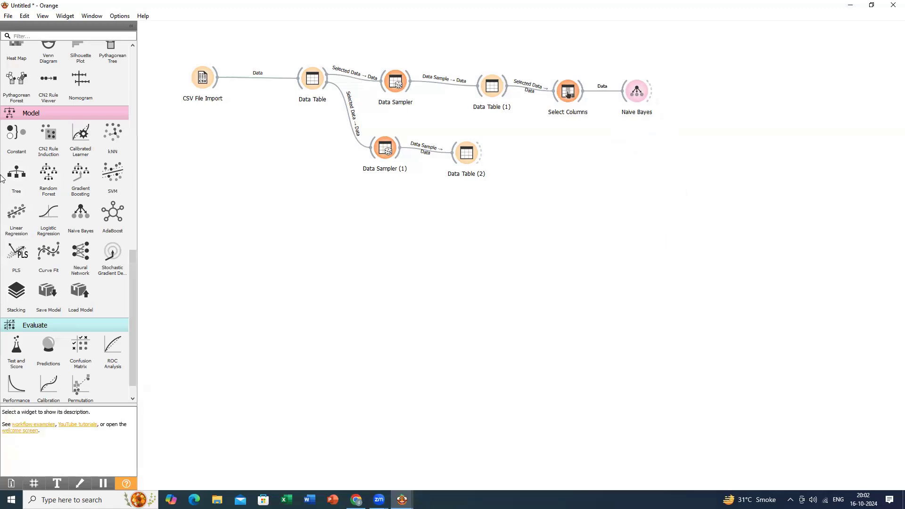
Add a second Select Columns widget to the lower branch and connect Data Table (2) to it.
scroll(68, 173, "up", 5)
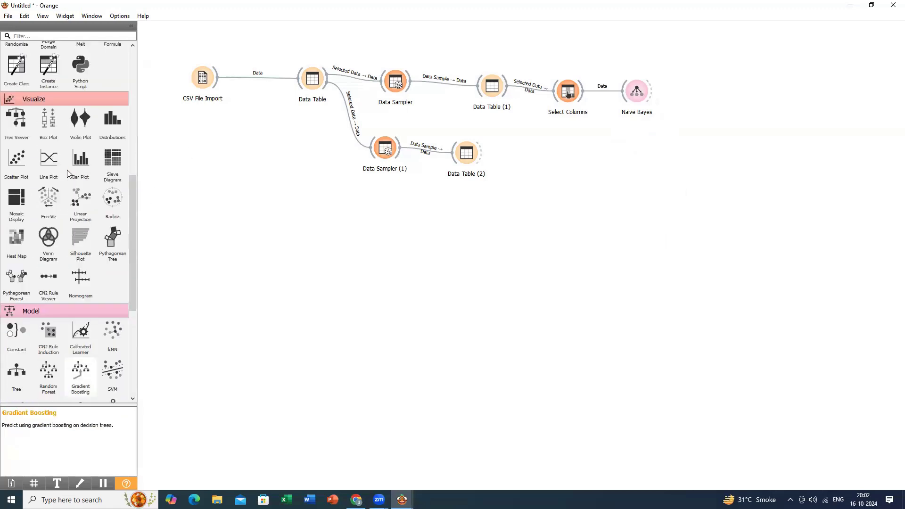
scroll(69, 174, "up", 8)
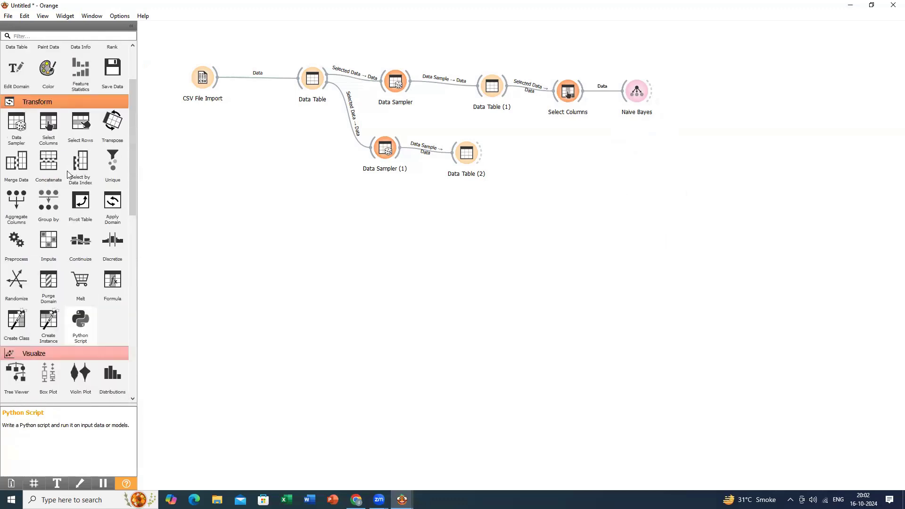
left_click_drag(49, 124, 538, 160)
left_click_drag(480, 155, 528, 151)
Set wifi as the target variable in Select Columns (1).
double_click(522, 152)
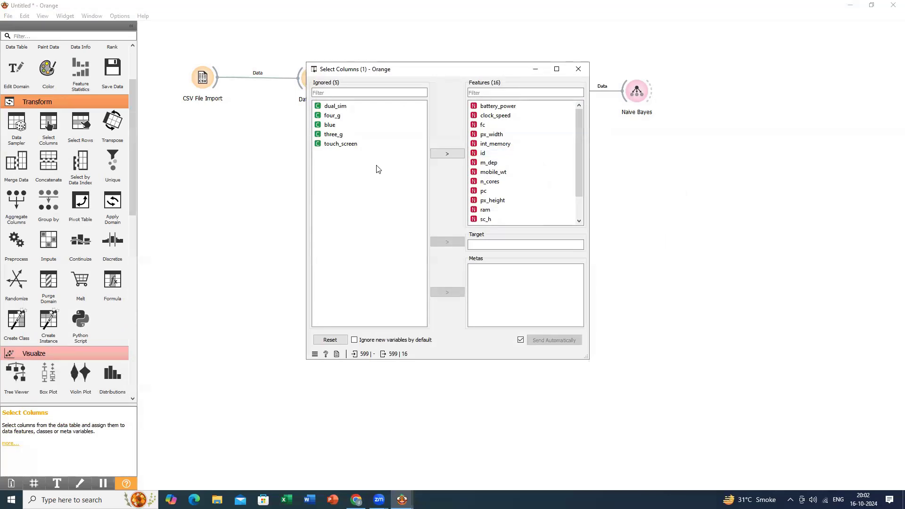
left_click_drag(580, 174, 578, 201)
left_click_drag(497, 223, 498, 247)
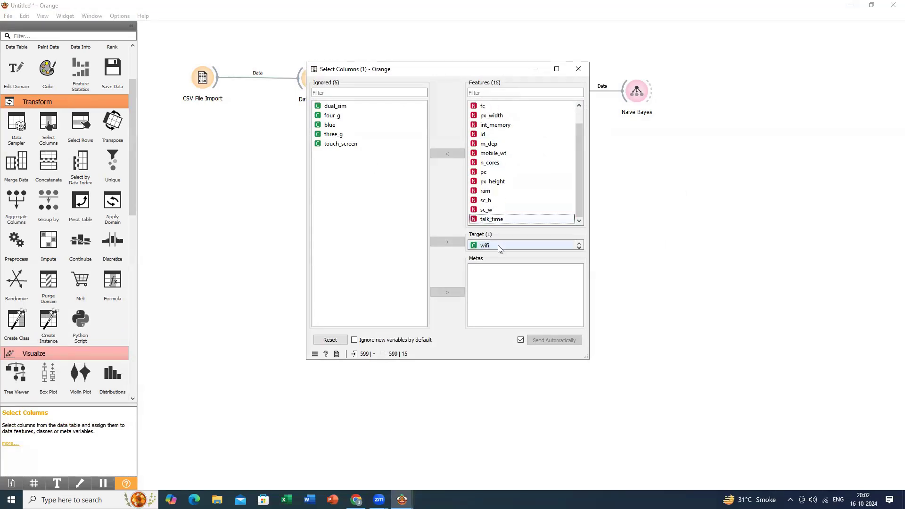
left_click(579, 69)
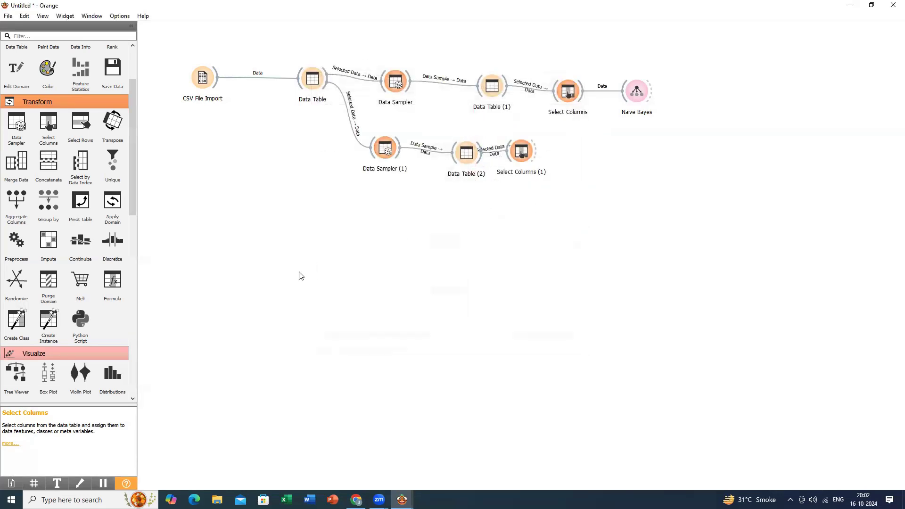
Add a Test and Score widget below Naive Bayes and connect Select Columns (1) and Naive Bayes to it.
scroll(75, 311, "down", 1)
scroll(74, 297, "down", 10)
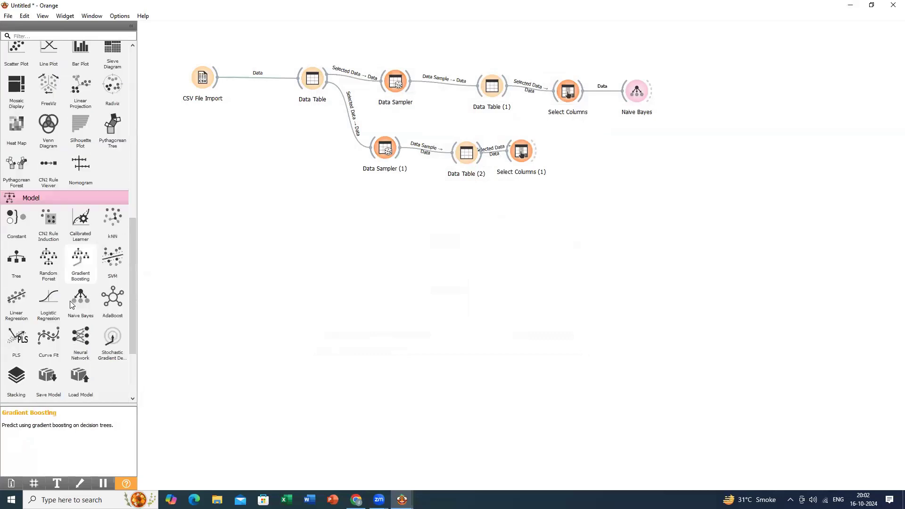
scroll(52, 300, "down", 4)
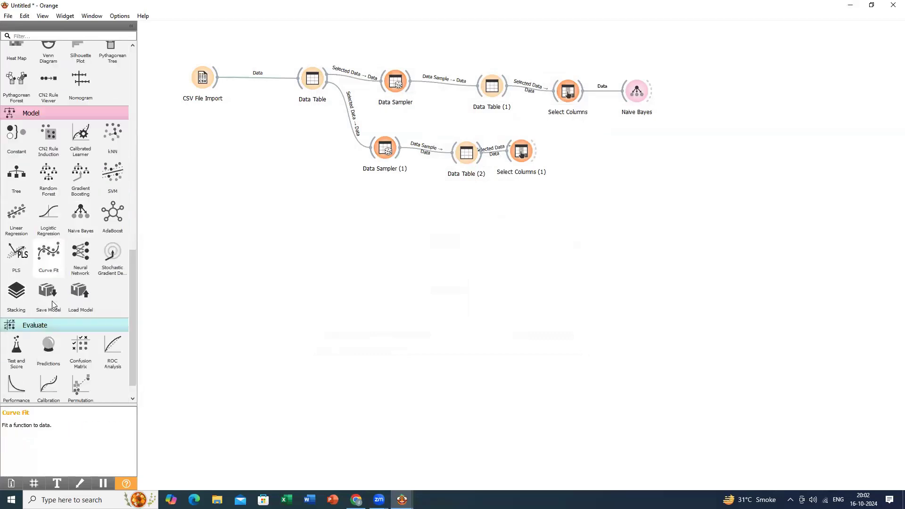
left_click_drag(17, 325, 616, 207)
left_click_drag(526, 157, 604, 205)
left_click_drag(654, 99, 602, 206)
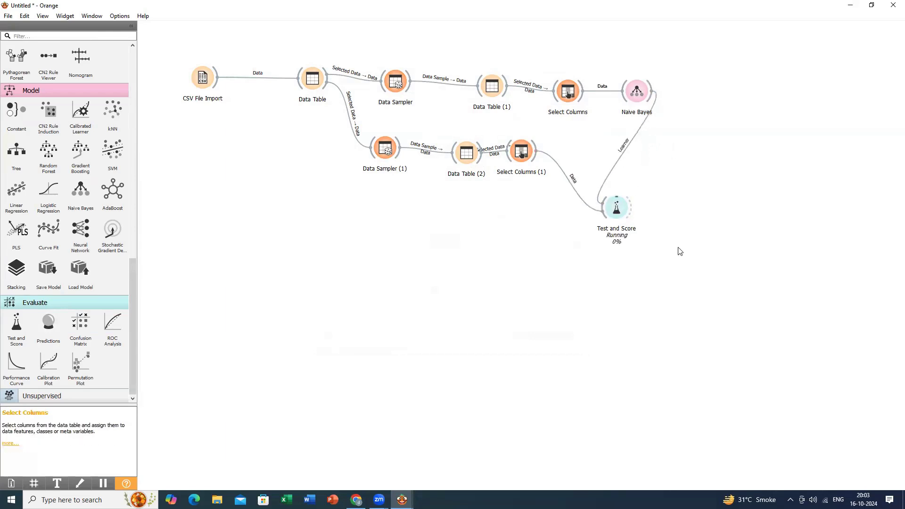
Switch the Test and Score evaluation method to random sampling and move its window clear of the workflow.
double_click(624, 218)
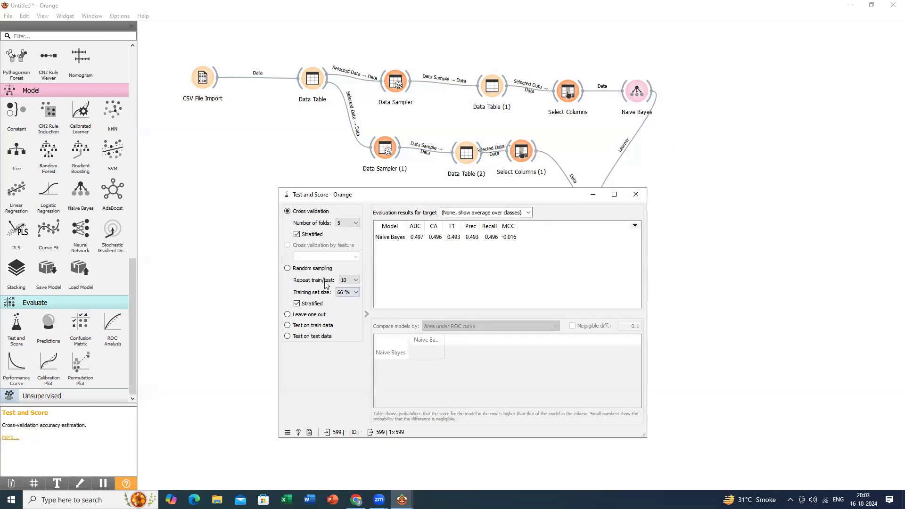
left_click(306, 272)
left_click_drag(549, 207, 708, 301)
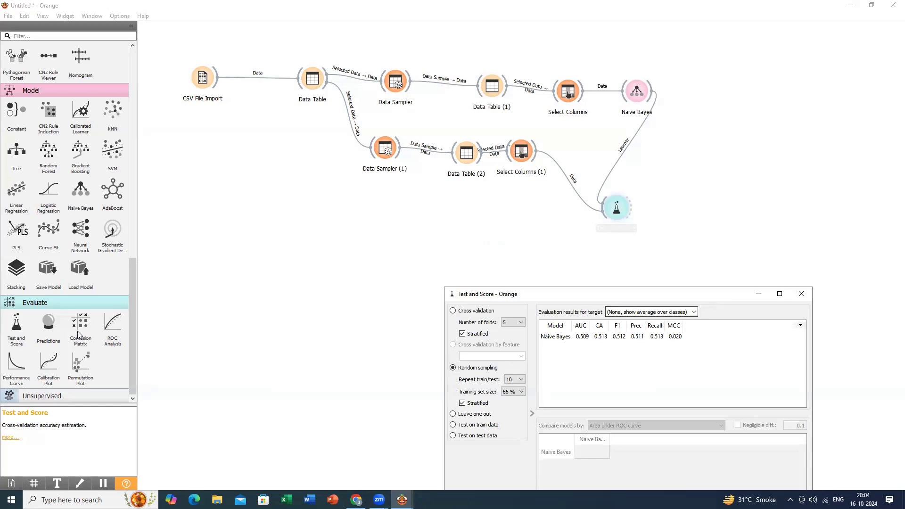
Add a Confusion Matrix widget fed by Test and Score and review the Naive Bayes classification results in it.
left_click_drag(81, 325, 693, 215)
left_click_drag(631, 209, 690, 212)
double_click(695, 213)
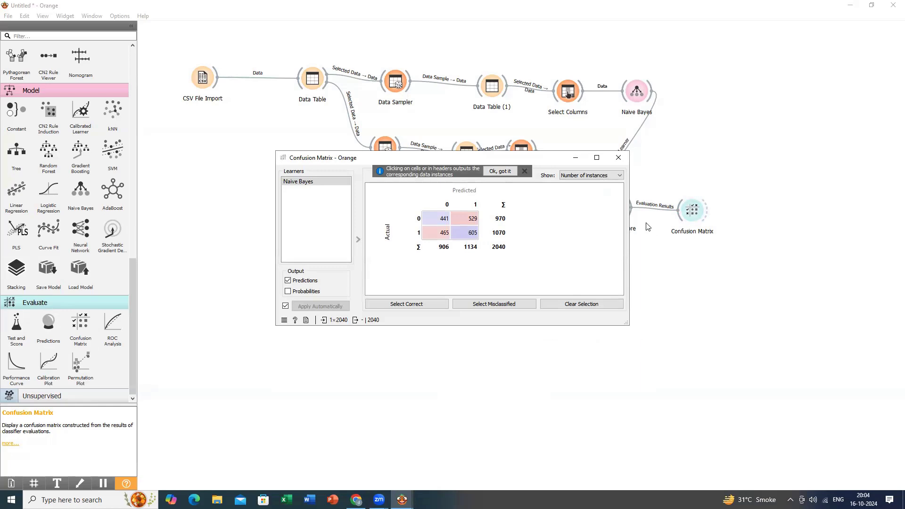
left_click(618, 158)
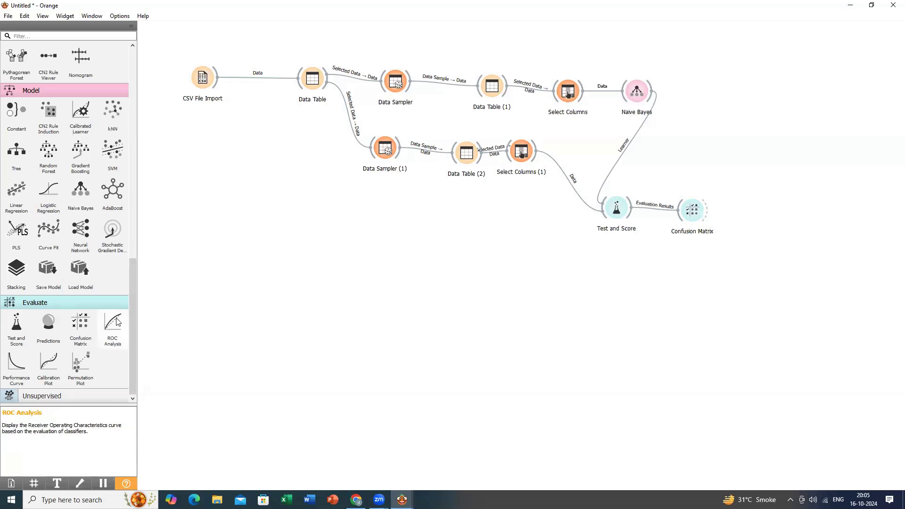
Try adding an ROC Analysis widget fed by Test and Score, then remove the link between them.
left_click_drag(118, 321, 669, 153)
left_click_drag(628, 206, 657, 159)
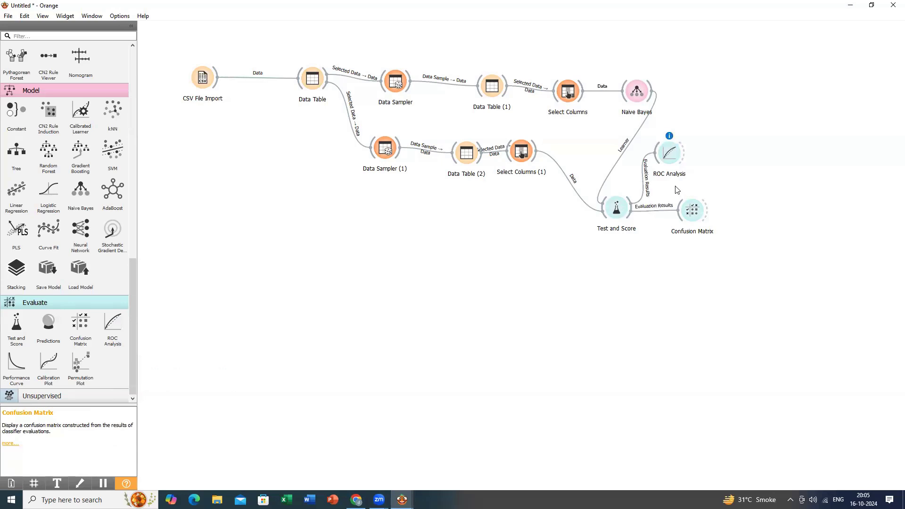
left_click(670, 159)
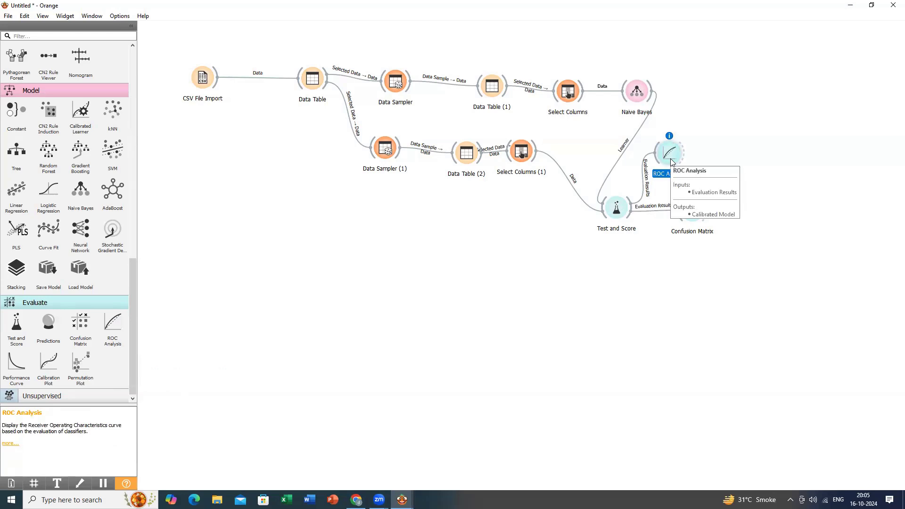
left_click(644, 166)
key("Delete")
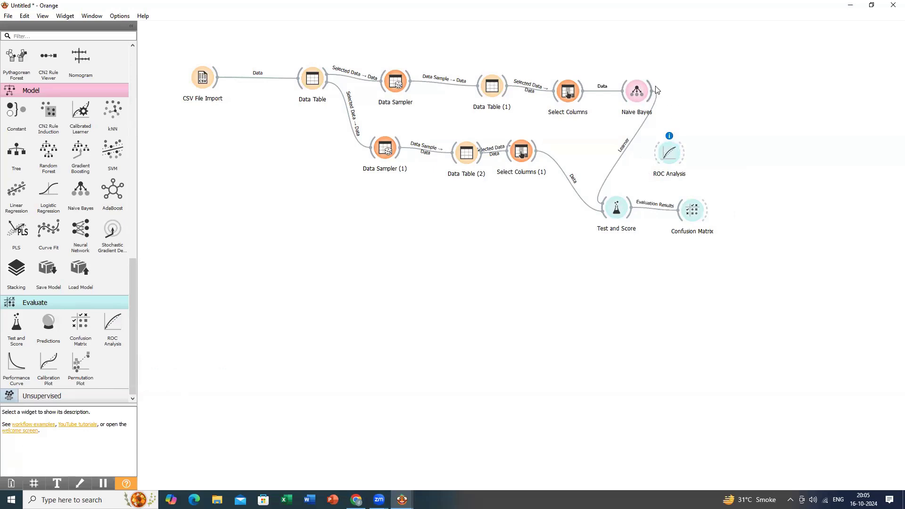
Try linking Naive Bayes and Confusion Matrix to ROC Analysis, and remove the stray Python Script widget and its link.
left_click_drag(651, 84, 670, 168)
left_click_drag(653, 94, 663, 152)
left_click_drag(708, 213, 656, 154)
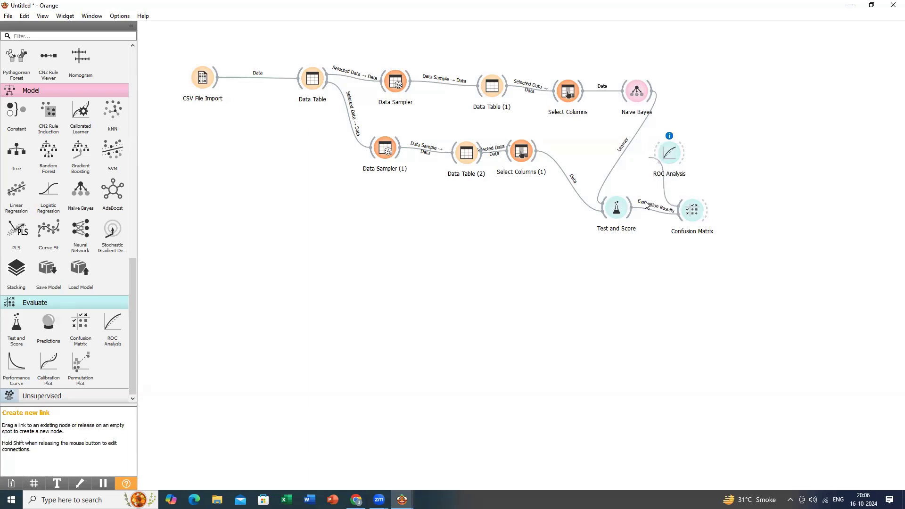
left_click_drag(663, 203, 669, 182)
left_click(667, 193)
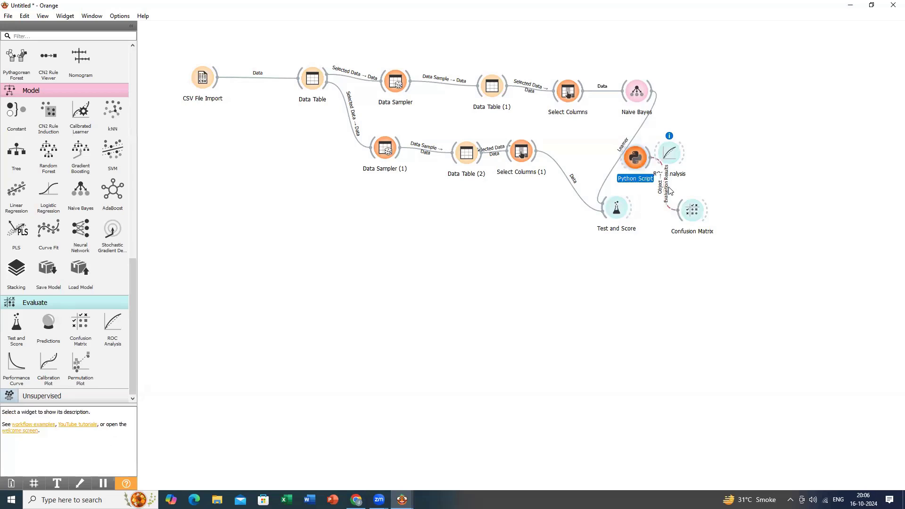
key("Delete")
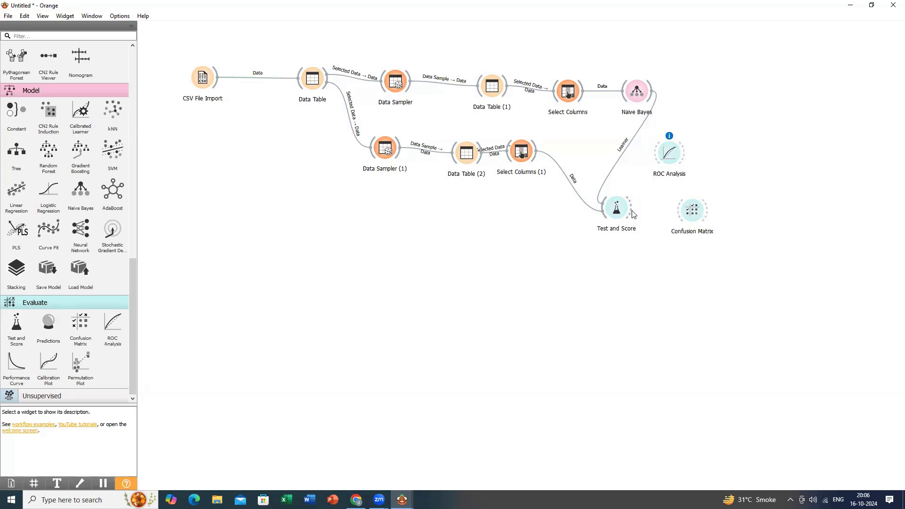
Reconnect Test and Score to Confusion Matrix, check the matrix, and delete the unconnected ROC Analysis widget.
left_click_drag(631, 208, 680, 213)
double_click(692, 209)
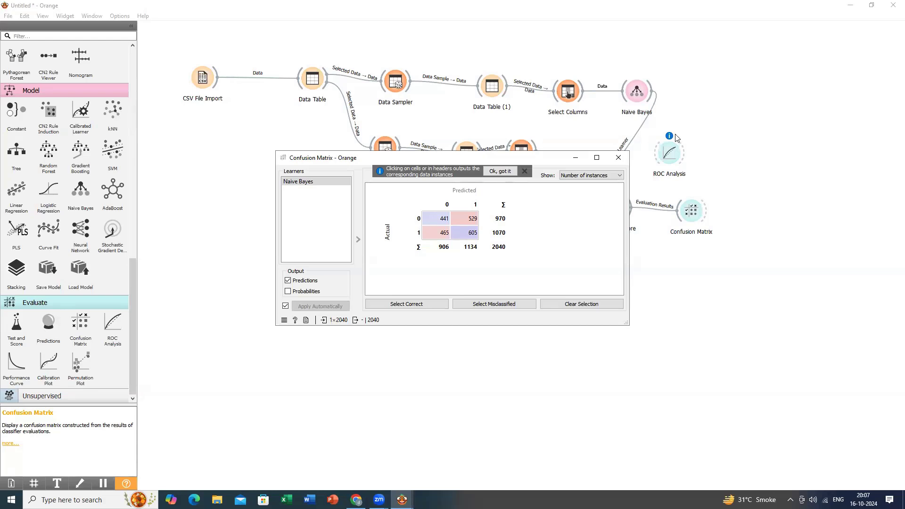
left_click(619, 158)
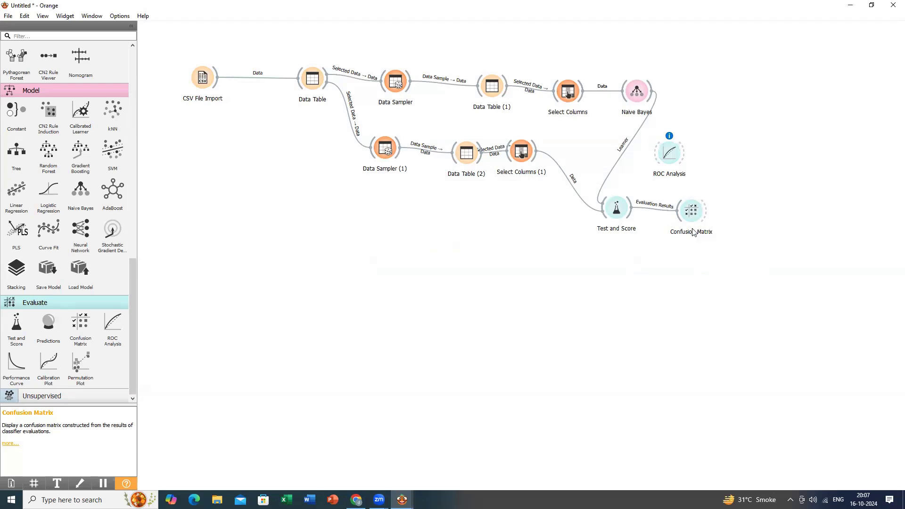
left_click(664, 158)
key("Delete")
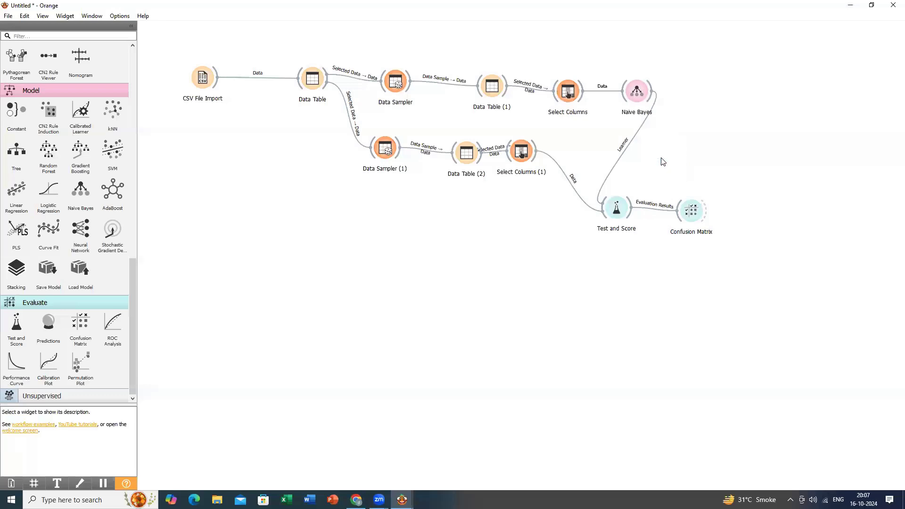
Add a Python Script widget below Test and Score and connect Confusion Matrix to it.
double_click(649, 278)
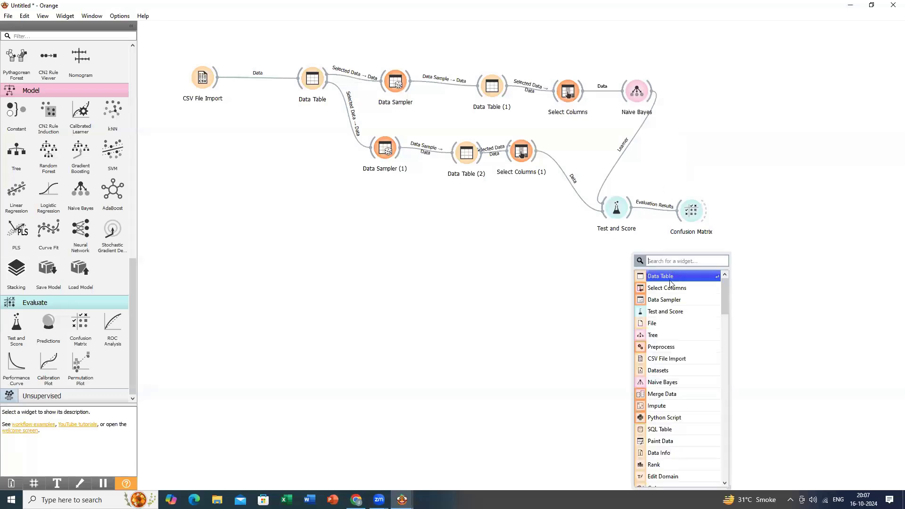
key("Escape")
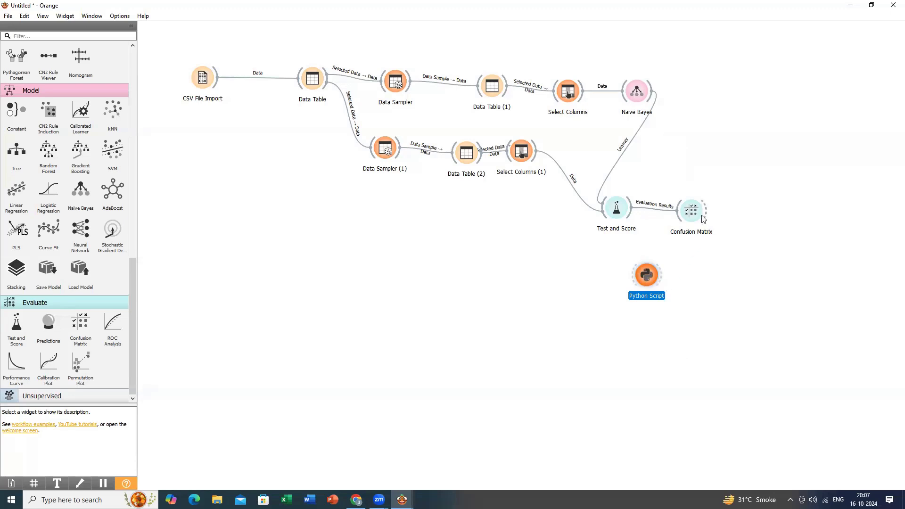
left_click_drag(707, 213, 632, 277)
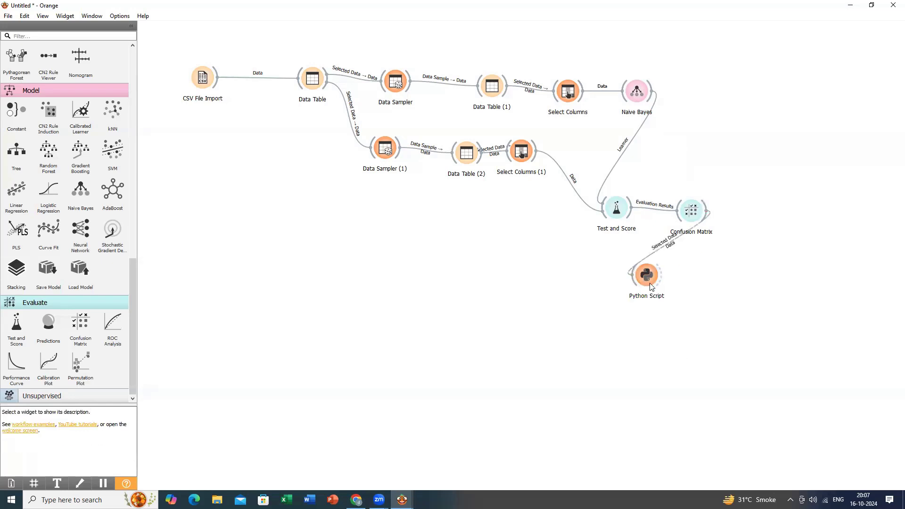
Examine the default code in the Python Script widget and remove its link from Confusion Matrix.
double_click(652, 283)
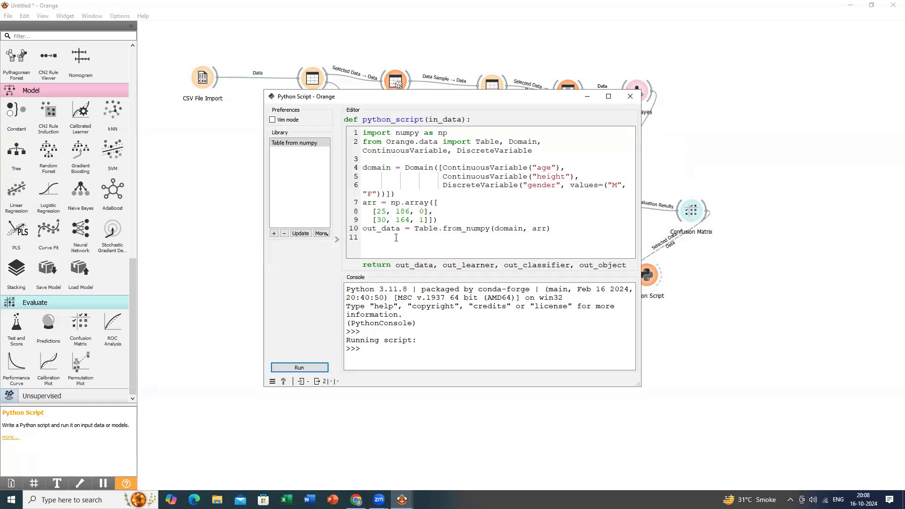
left_click_drag(364, 211, 518, 228)
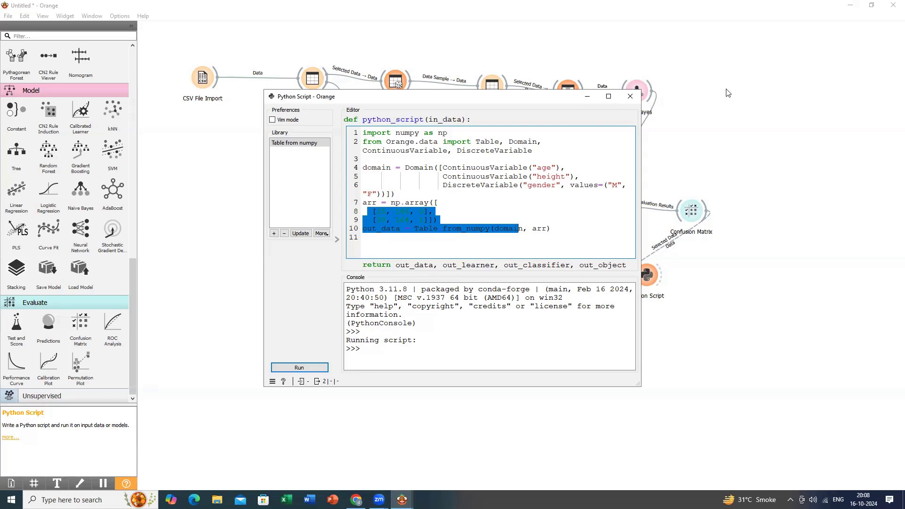
left_click(630, 96)
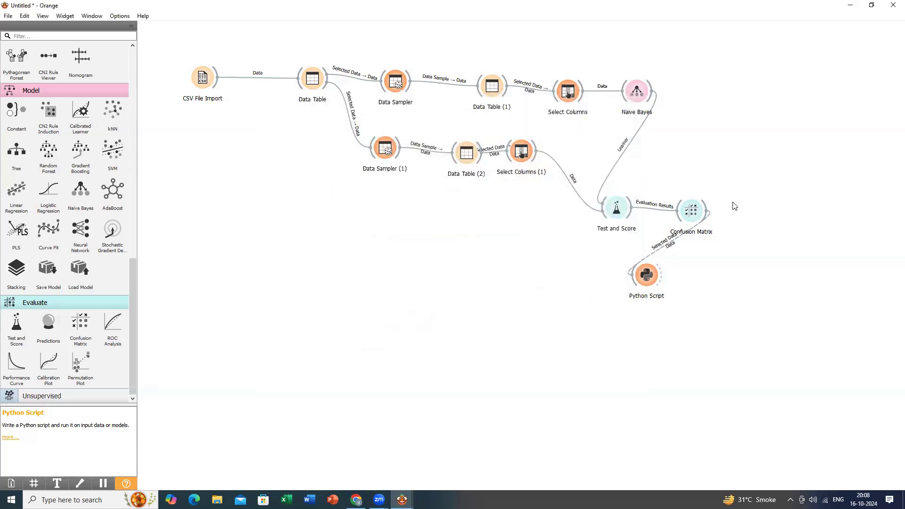
left_click(686, 235)
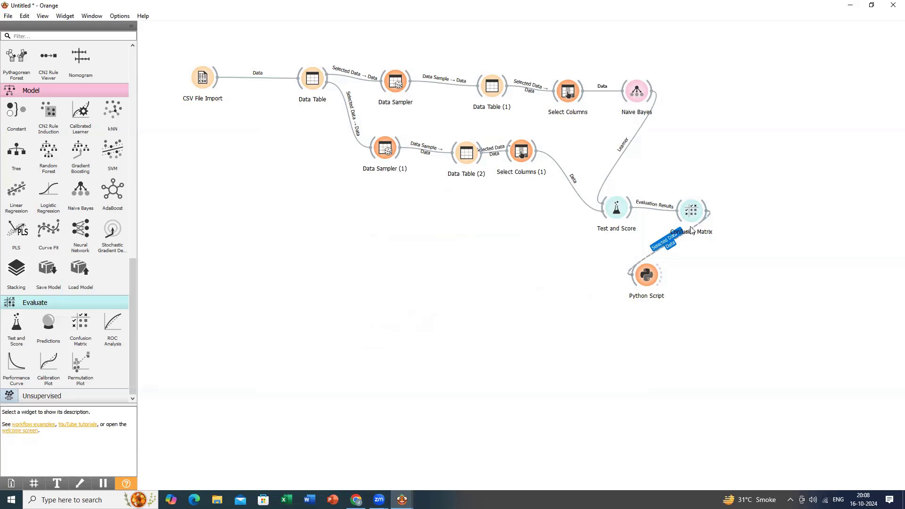
key("Delete")
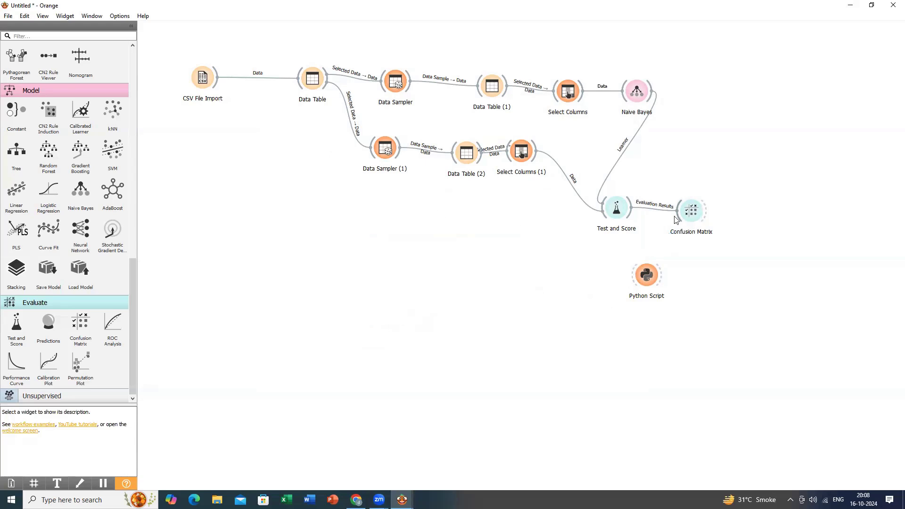
Review the Naive Bayes scores in Test and Score and the instance counts in Confusion Matrix.
double_click(610, 211)
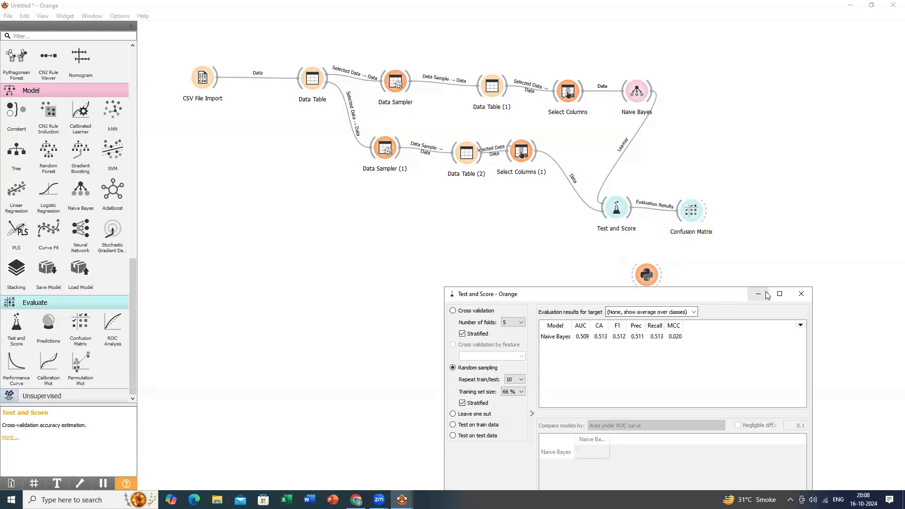
left_click(801, 293)
left_click(692, 216)
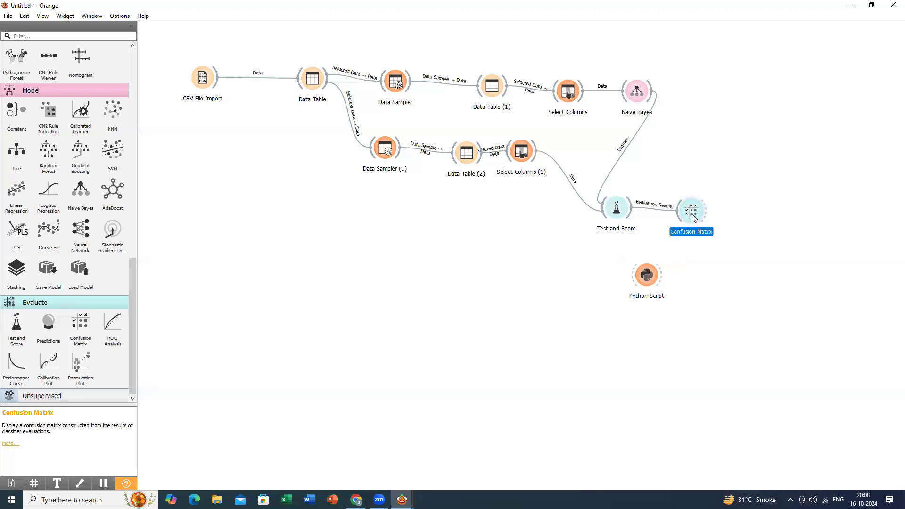
double_click(693, 217)
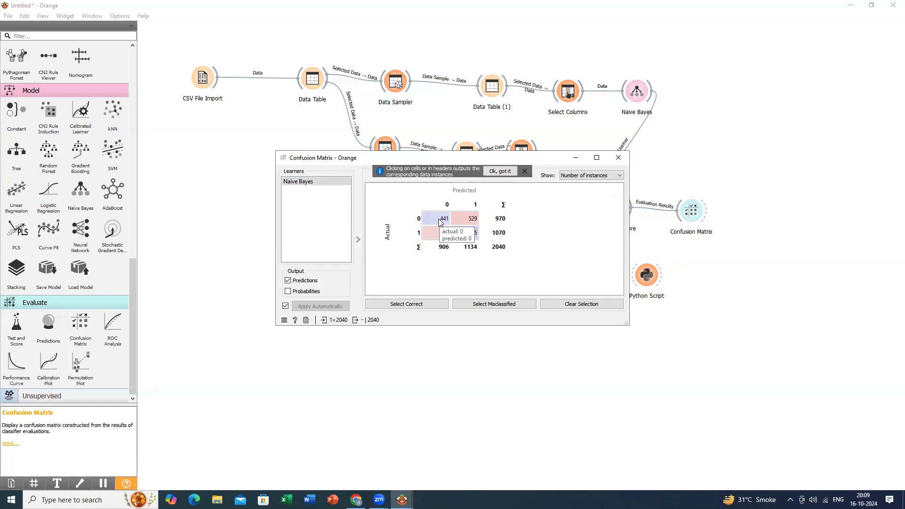
Switch to Chrome, search Google for "accuracy formula" in a new tab, and view the accuracy, precision and recall formula images.
left_click(362, 498)
left_click(319, 477)
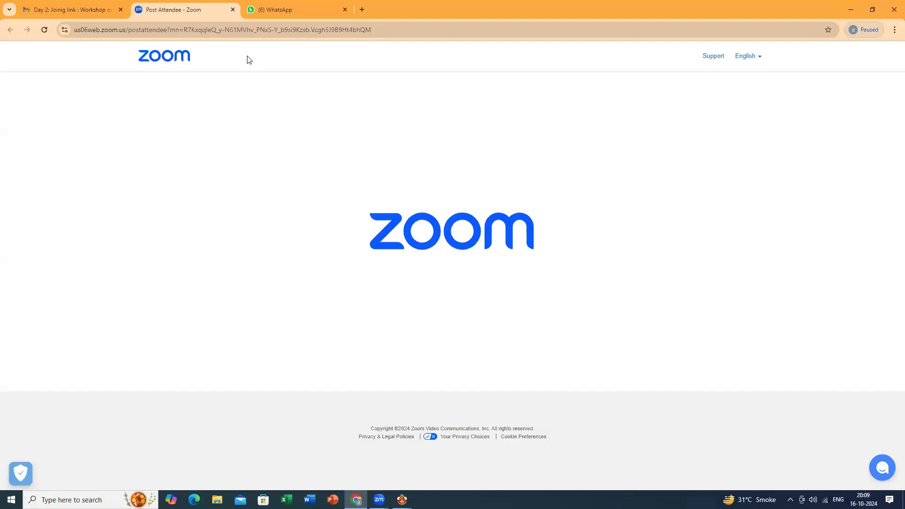
left_click(362, 10)
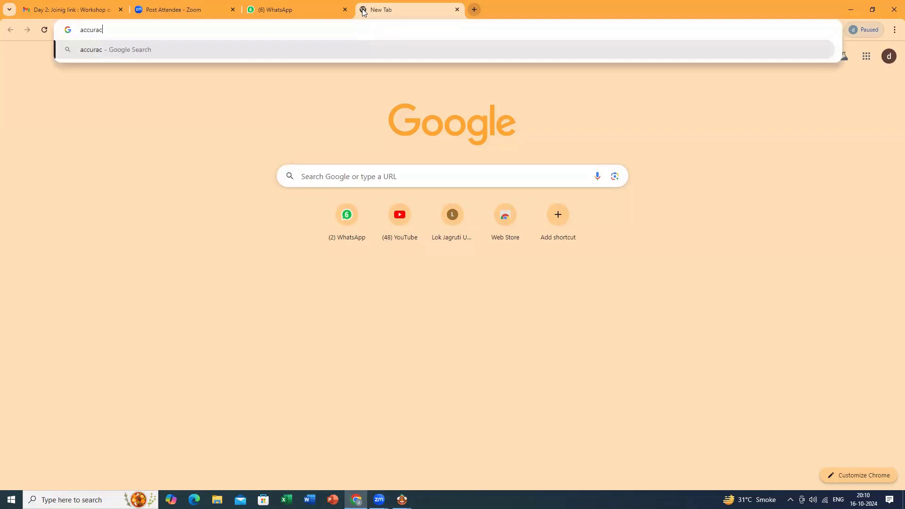
type("y formula")
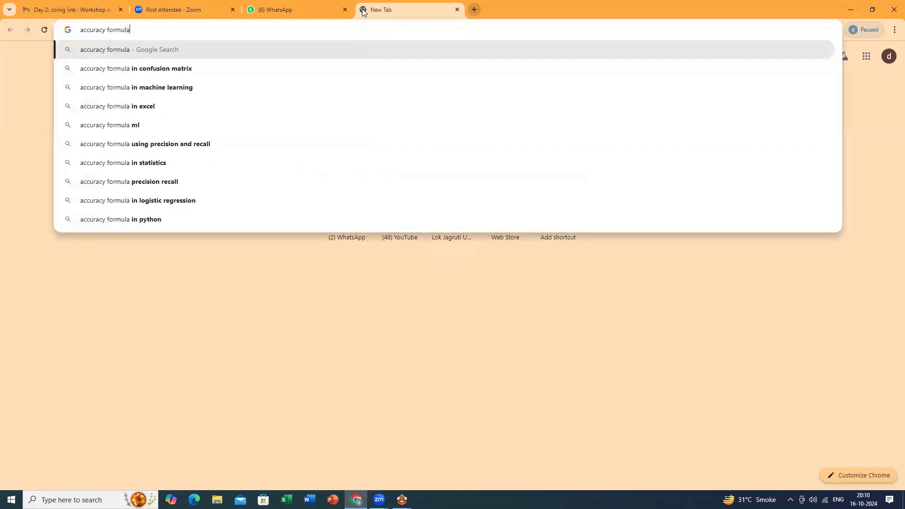
key("Return")
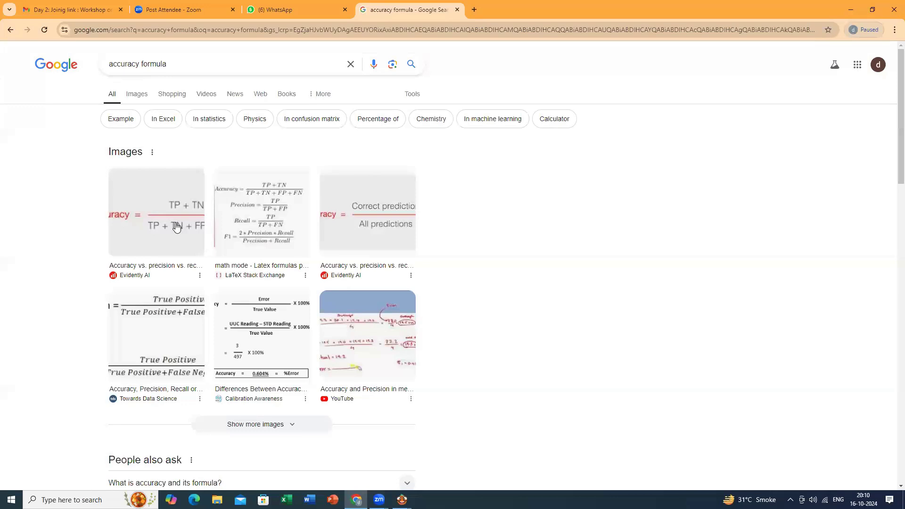
left_click(177, 228)
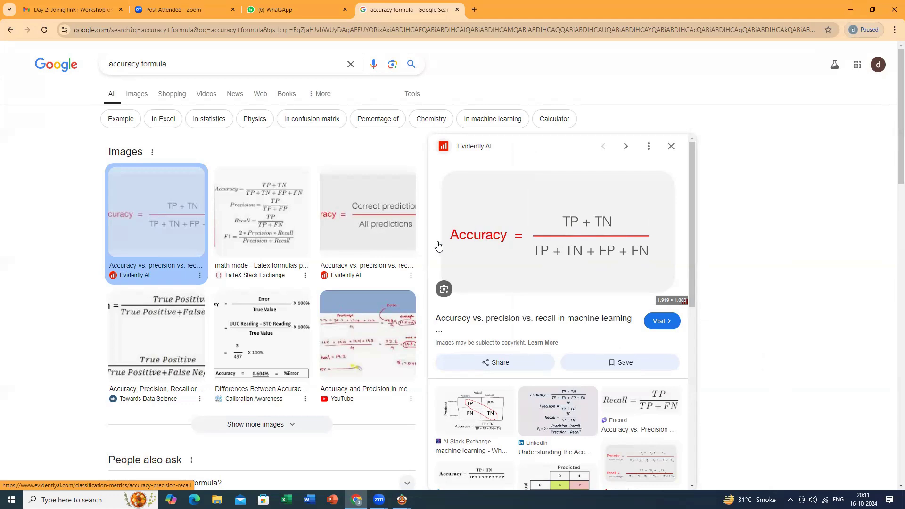
left_click(133, 357)
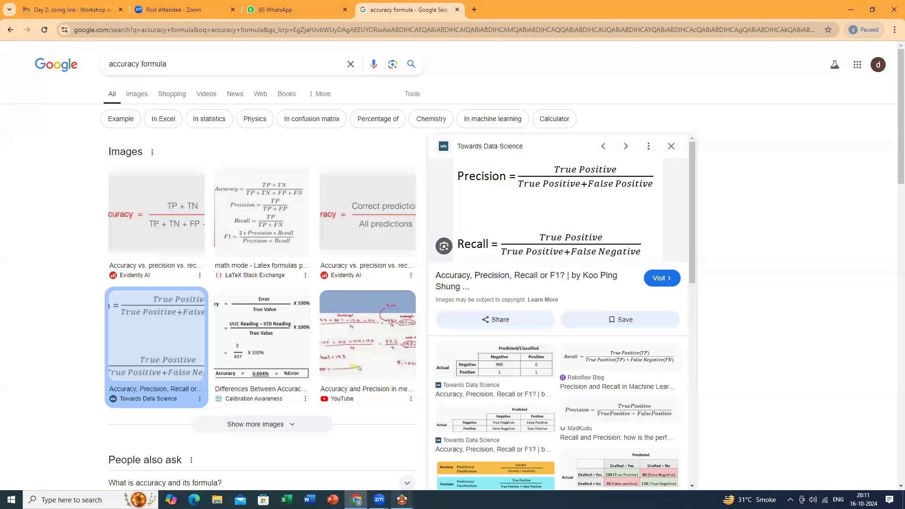
Switch back to the Naive Bayes workflow in Orange, closing the Confusion Matrix window, and delete the Python Script widget.
mouse_move(401, 499)
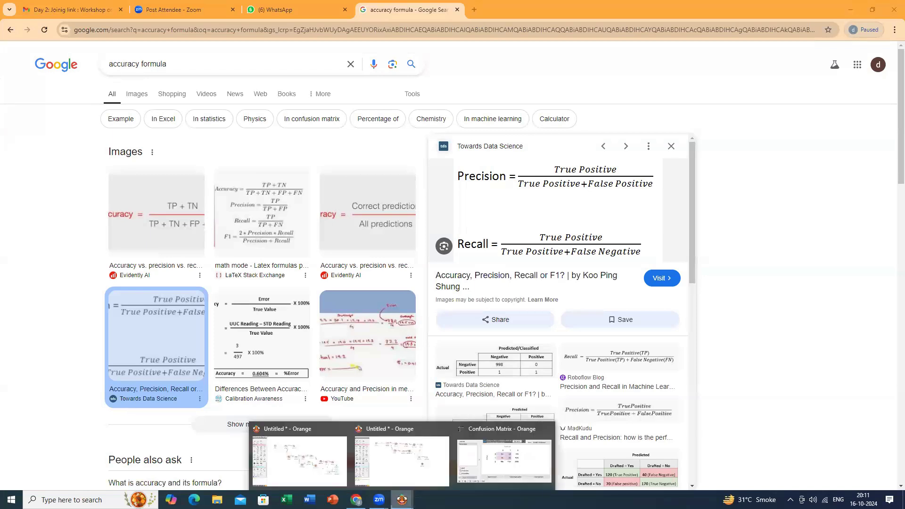
left_click(497, 431)
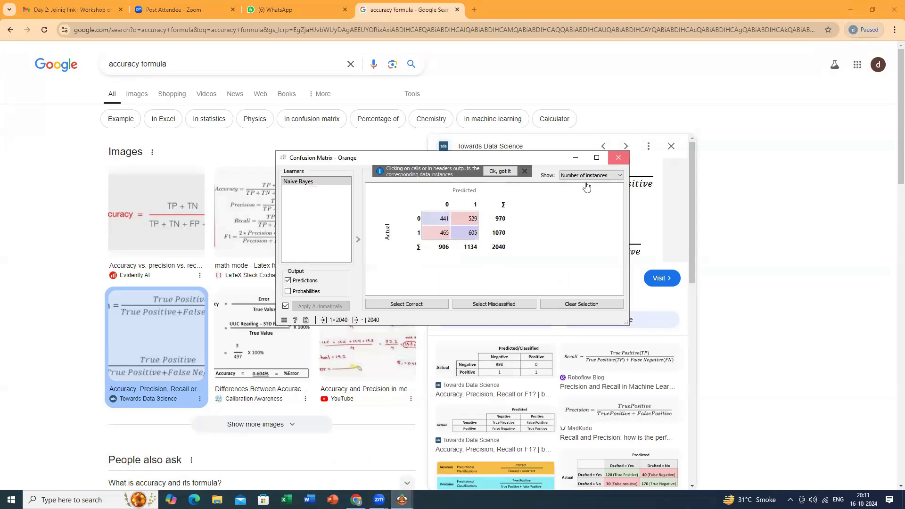
left_click(618, 157)
mouse_move(402, 499)
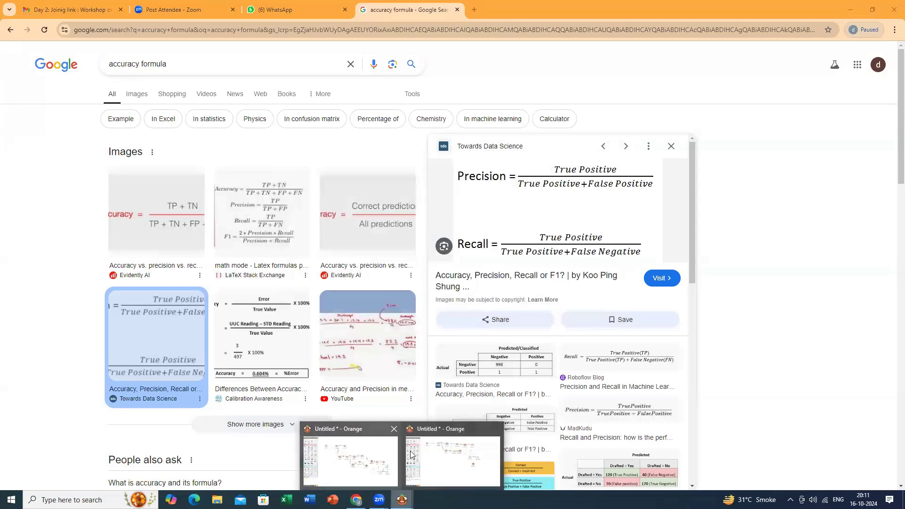
left_click(434, 434)
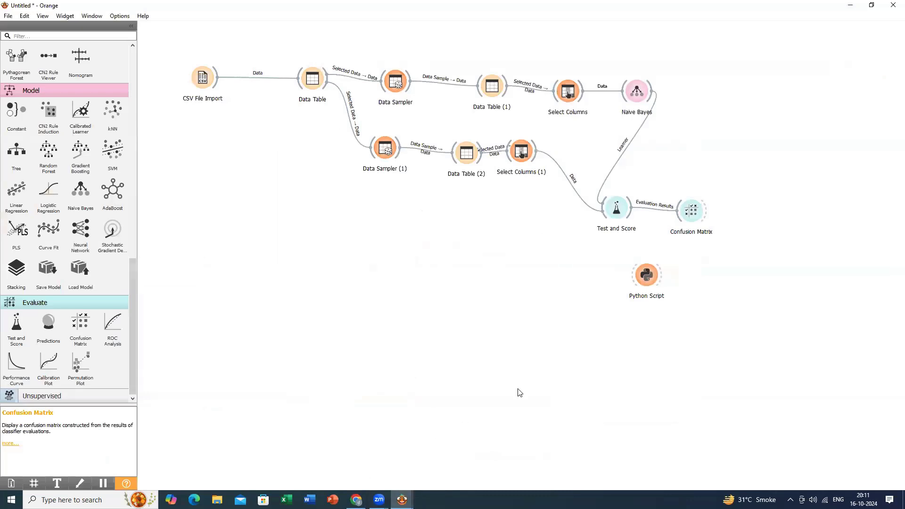
left_click(652, 277)
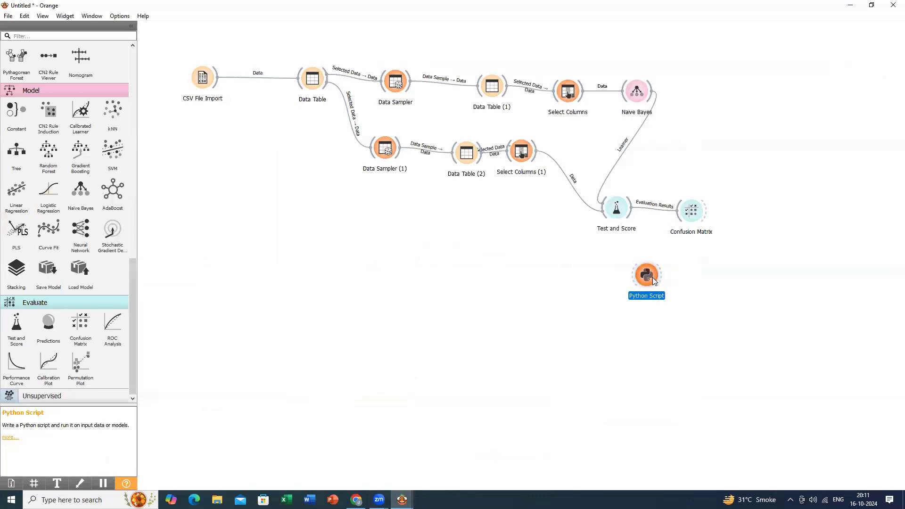
key("Delete")
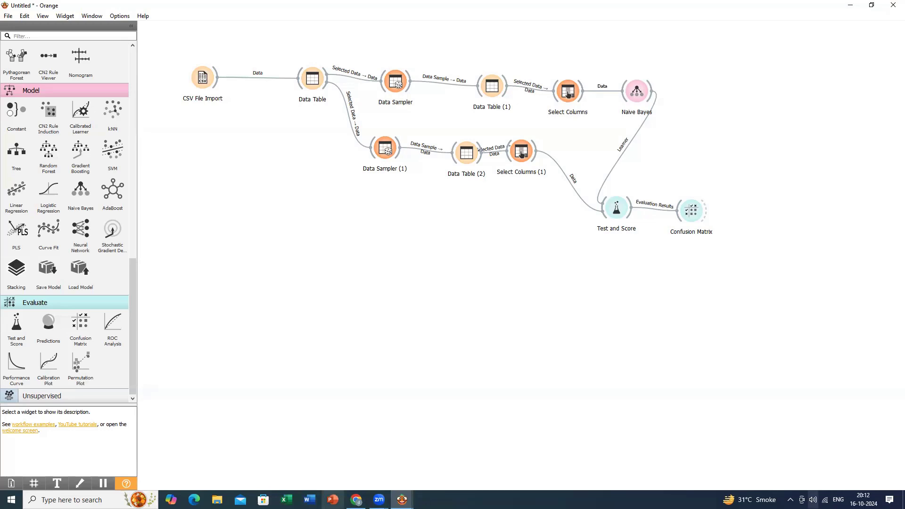
Switch to PowerPoint and open the recent presentation Ch 8 from the Data Mining PPT folder.
left_click(333, 500)
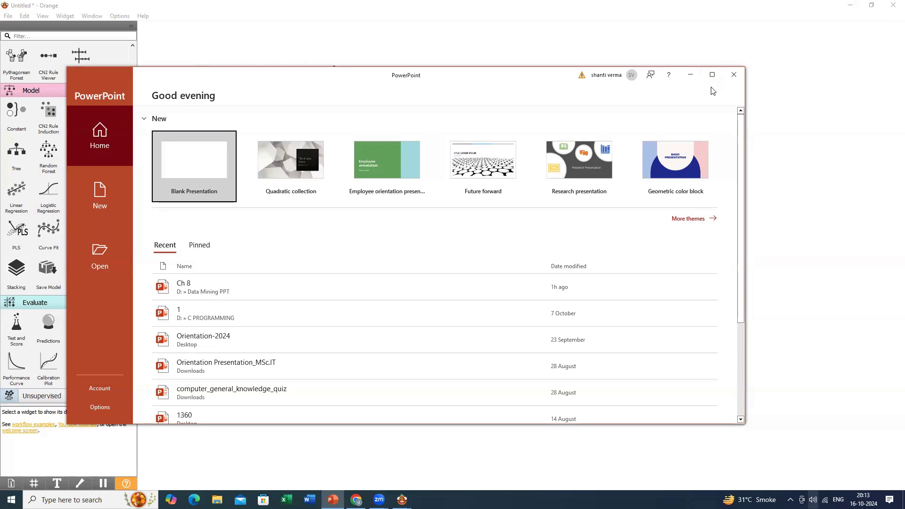
left_click(174, 285)
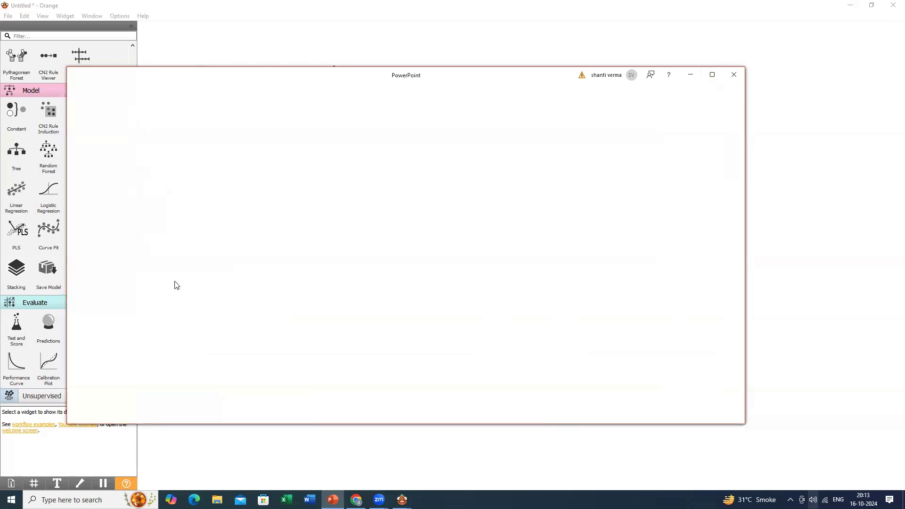
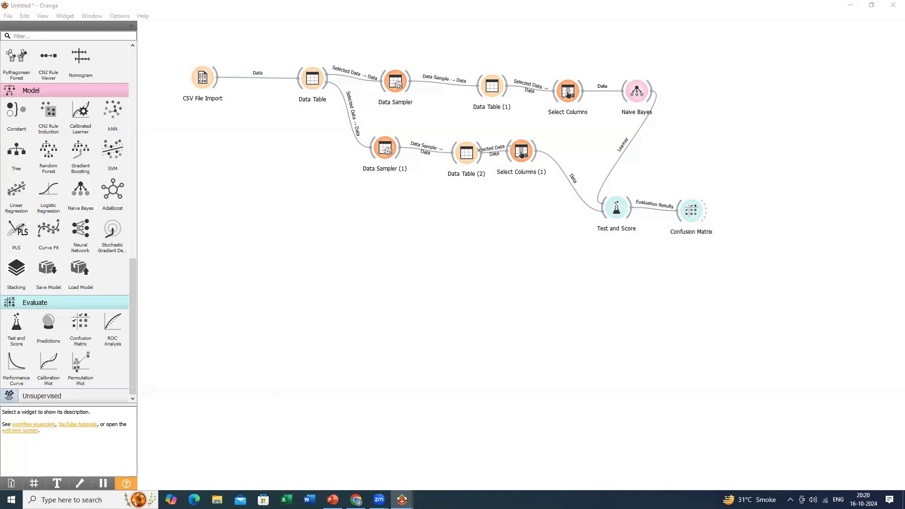
Switch to the decision tree workflow window and delete its Tree widget.
mouse_move(401, 500)
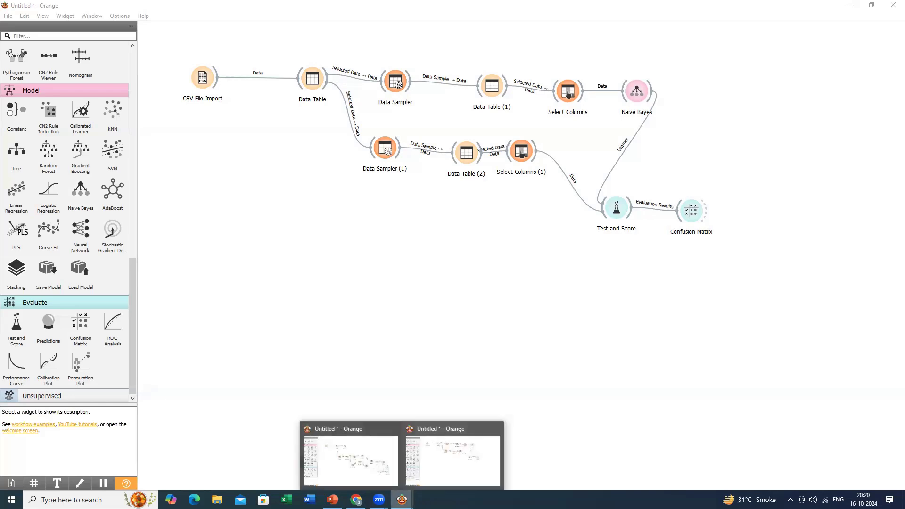
left_click(407, 477)
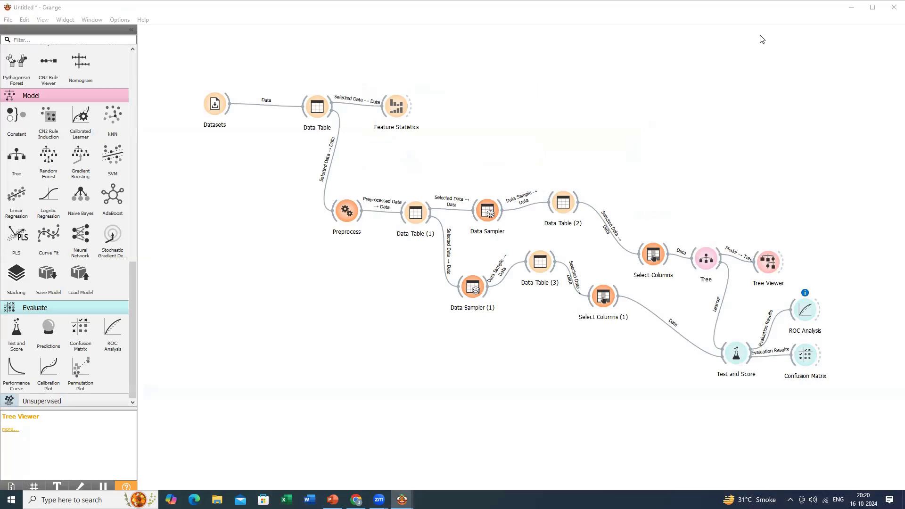
left_click(715, 269)
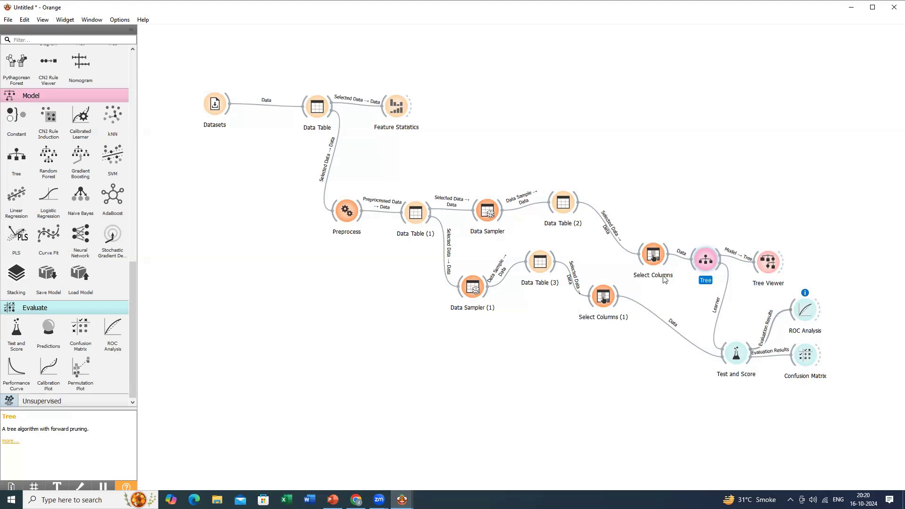
key("Delete")
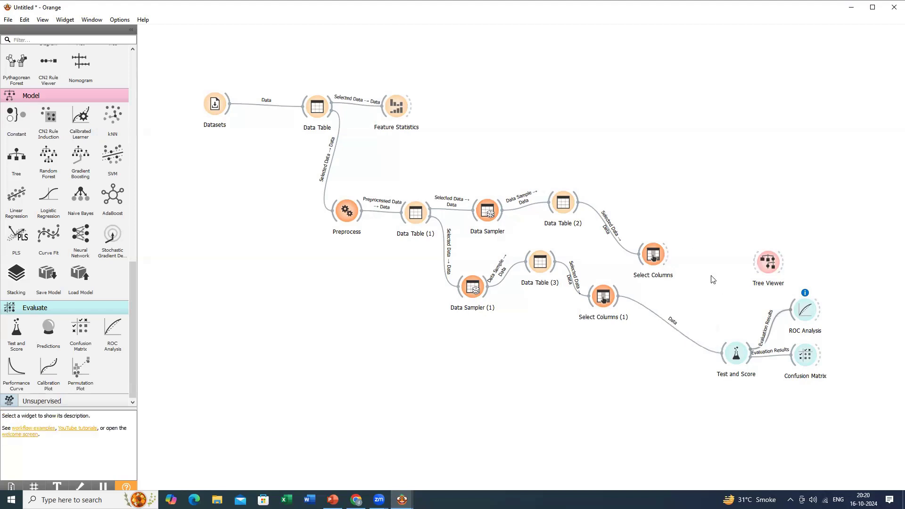
Add a Random Forest widget fed by Select Columns, link it to Test and Score, and delete the unconnected Tree Viewer.
left_click_drag(50, 160, 709, 264)
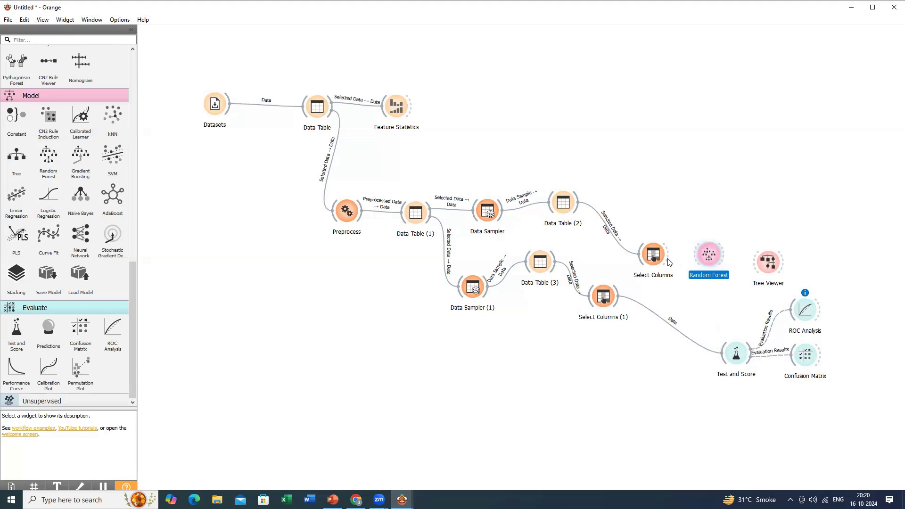
left_click_drag(667, 260, 697, 259)
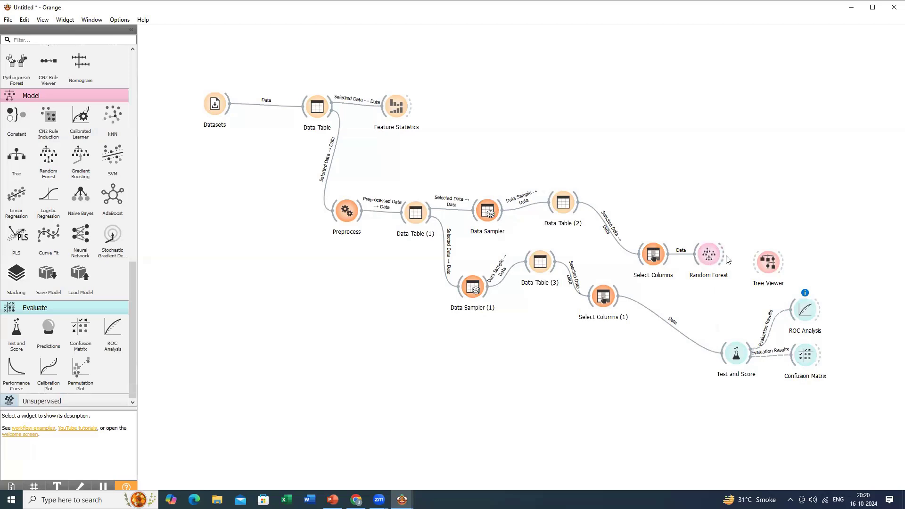
left_click_drag(725, 258, 733, 351)
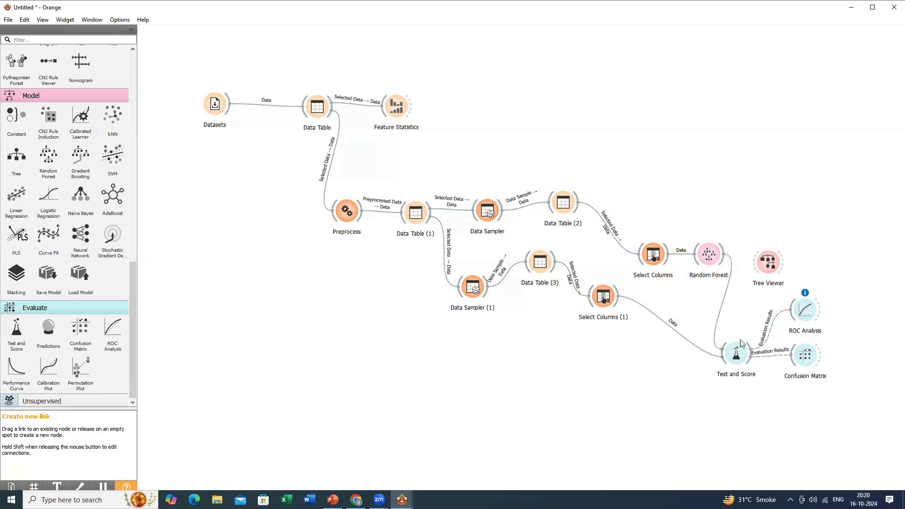
left_click(772, 264)
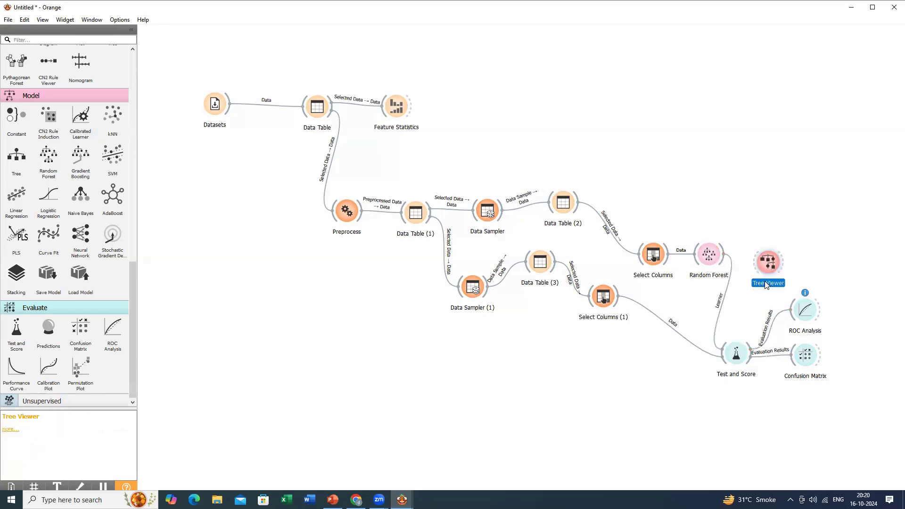
key("Delete")
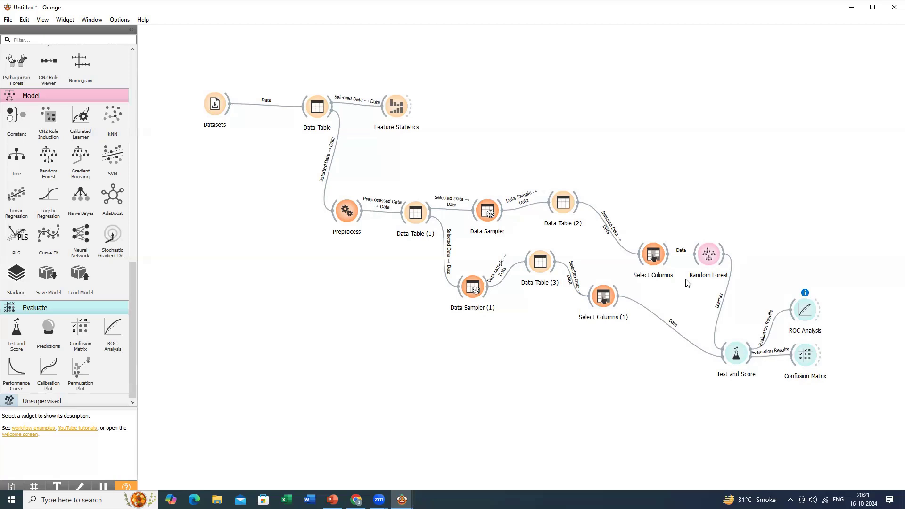
Review the Random Forest scores in Test and Score, and edit the number of trees in the Random Forest settings.
double_click(739, 359)
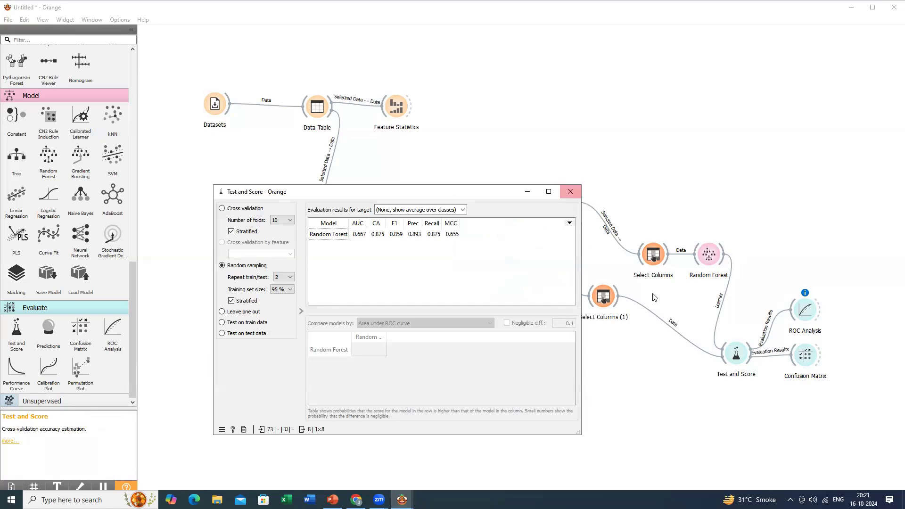
left_click(571, 195)
double_click(709, 254)
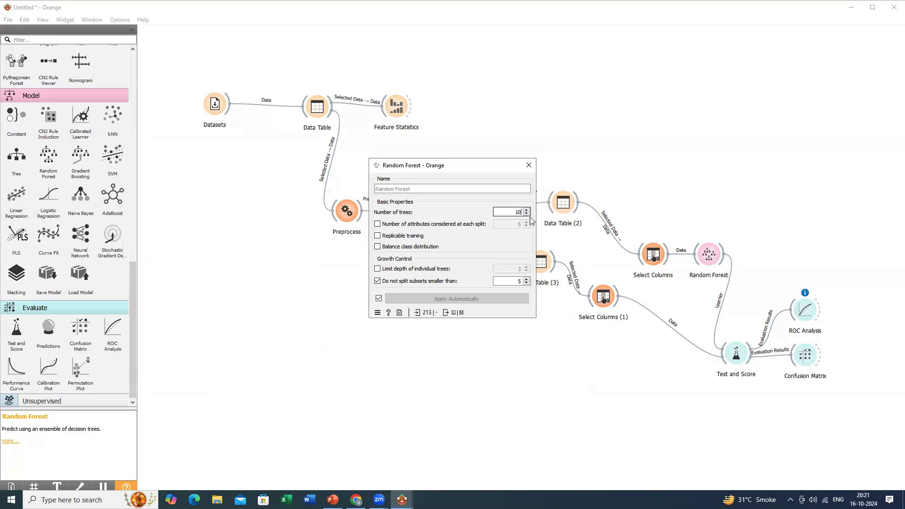
type("0")
key("BackSpace")
key("BackSpace")
left_click(551, 338)
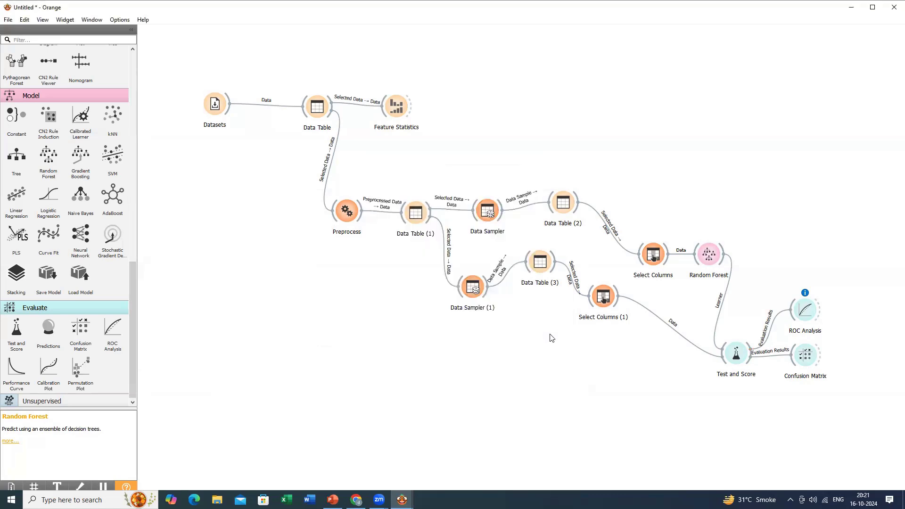
Reopen Test and Score to examine the Random Forest's evaluation results, and close it.
left_click(741, 361)
double_click(741, 359)
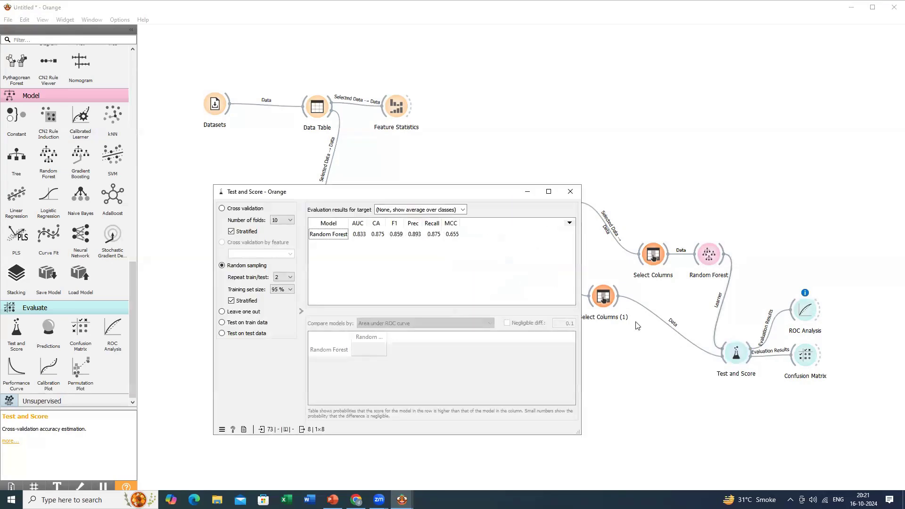
left_click(353, 235)
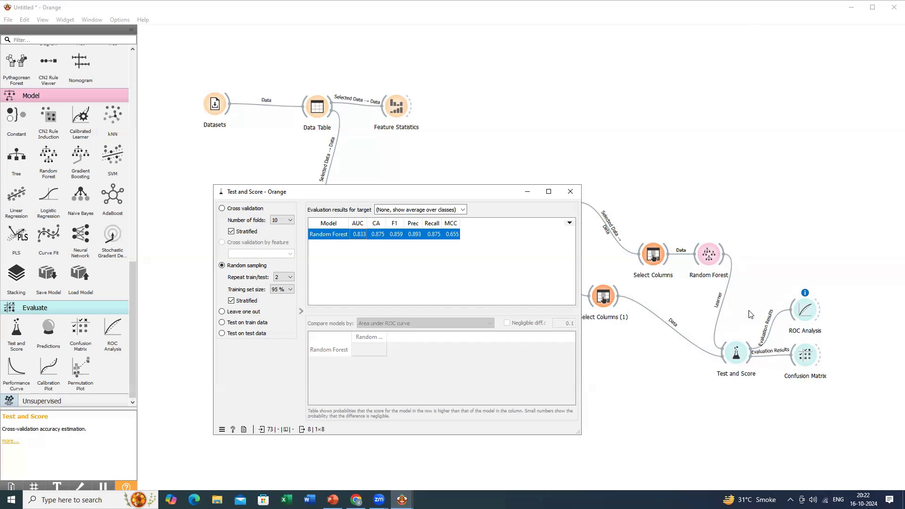
left_click(563, 193)
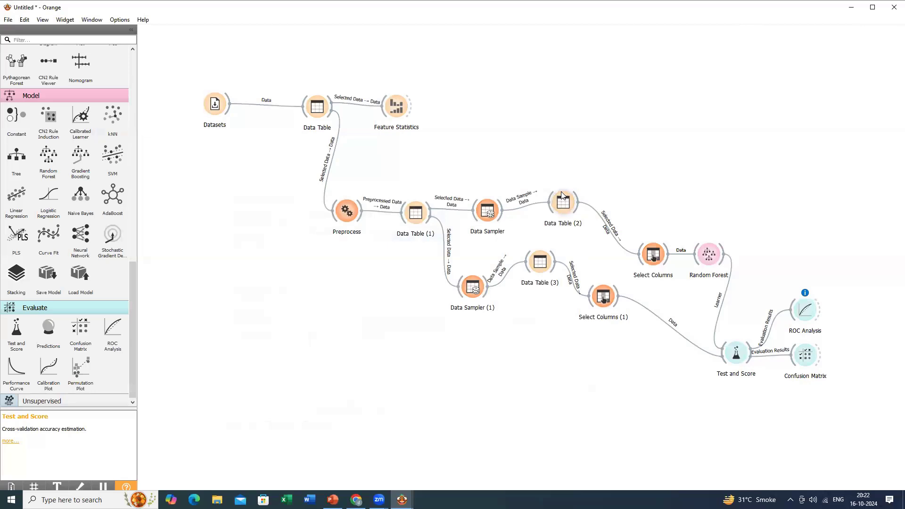
Load the Breast Cancer and Docetaxel Treatment dataset in the Datasets widget.
left_click(210, 109)
double_click(208, 108)
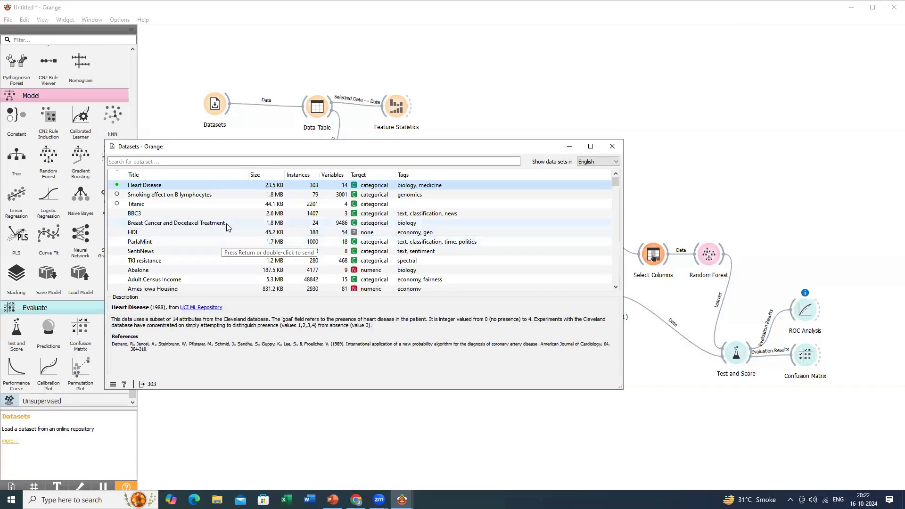
left_click(226, 227)
double_click(234, 226)
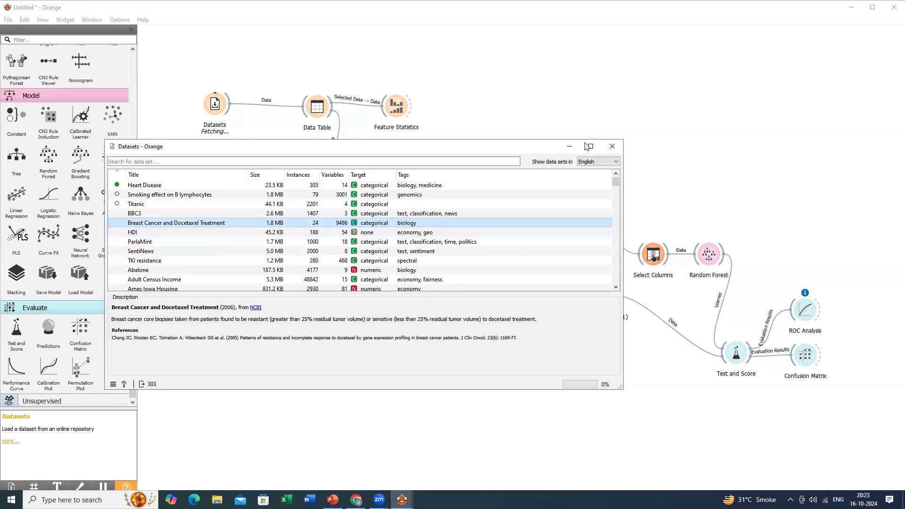
left_click(611, 148)
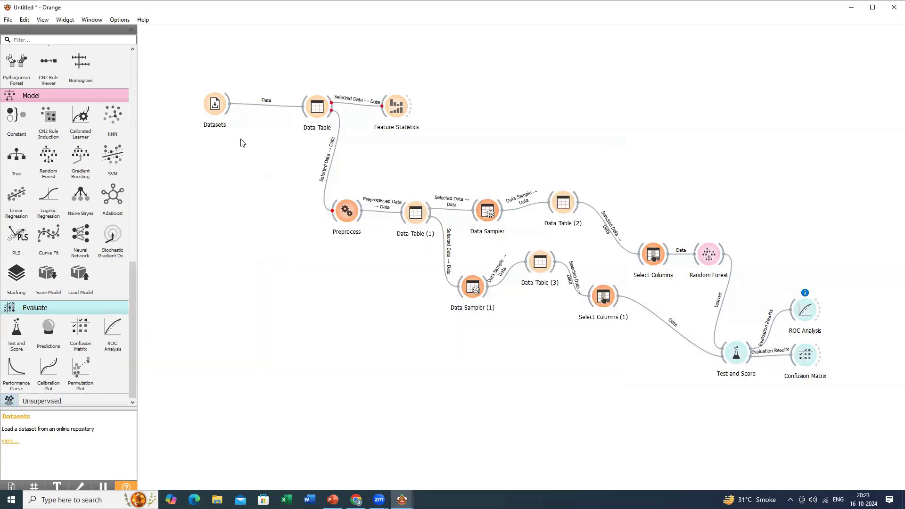
Inspect the instances and features of the loaded dataset in the first Data Table.
left_click(211, 112)
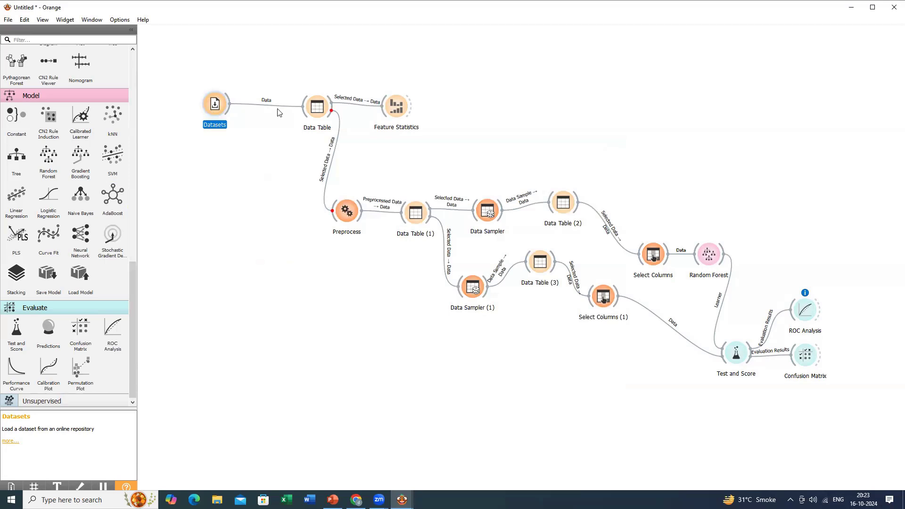
double_click(324, 108)
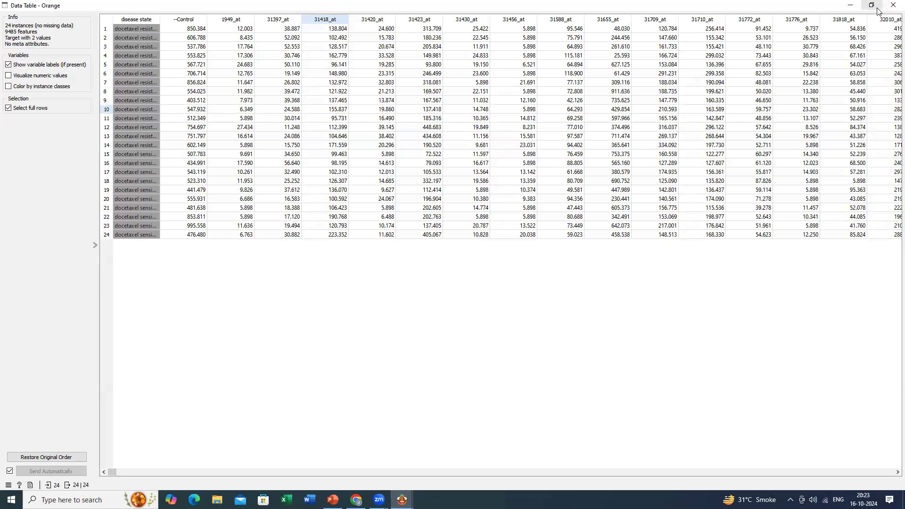
left_click(892, 7)
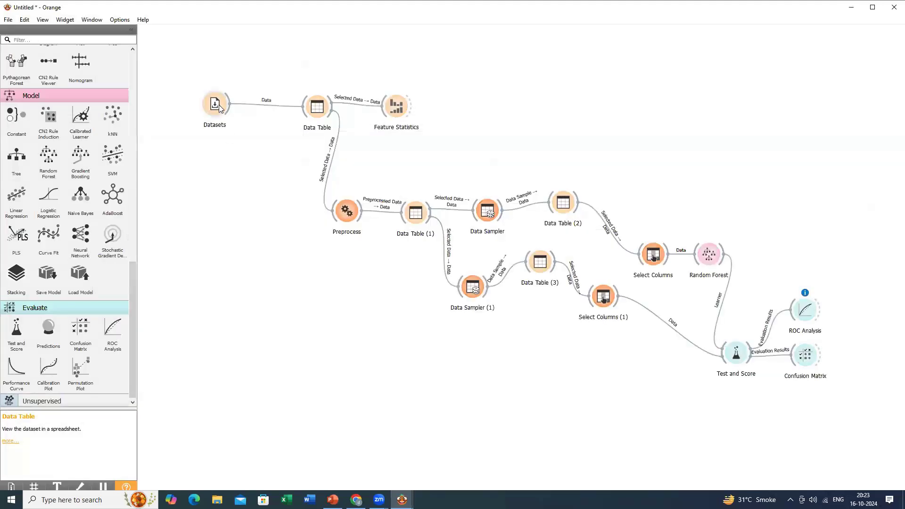
Load the Adult Census Income dataset in the Datasets widget.
double_click(219, 105)
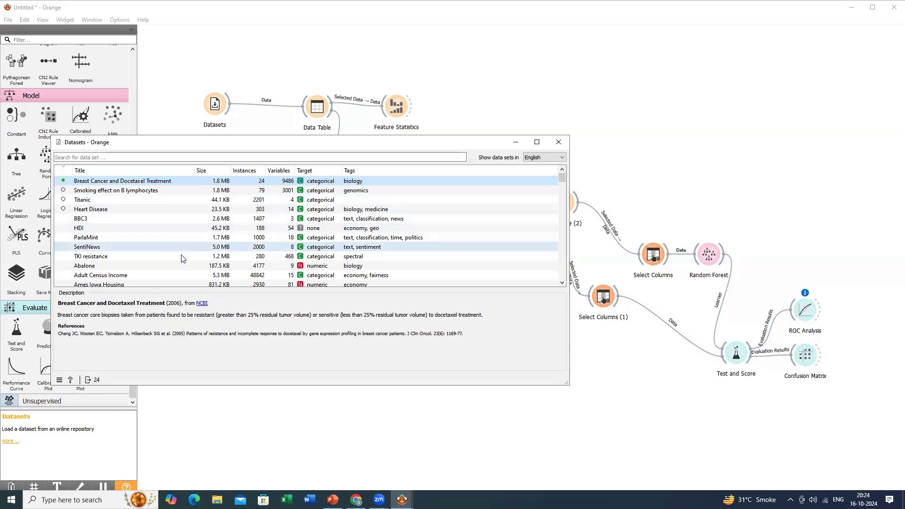
scroll(181, 248, "down", 2)
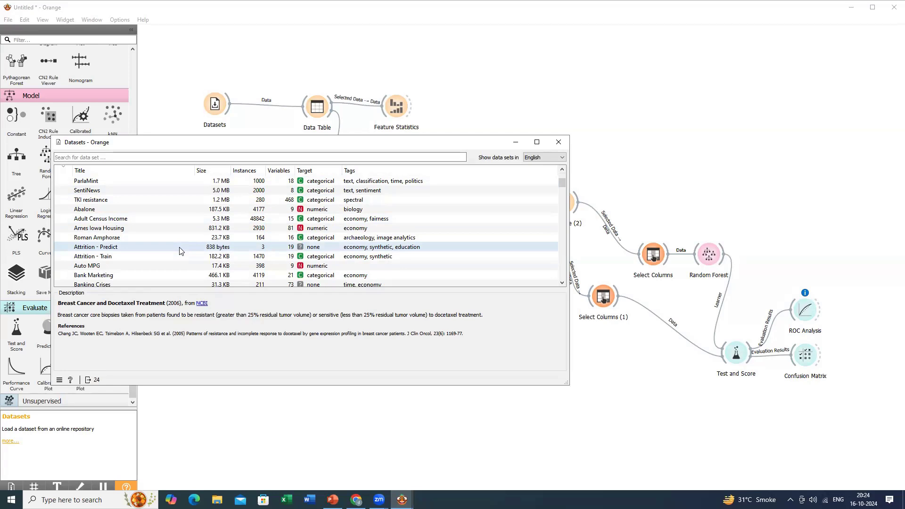
left_click(168, 216)
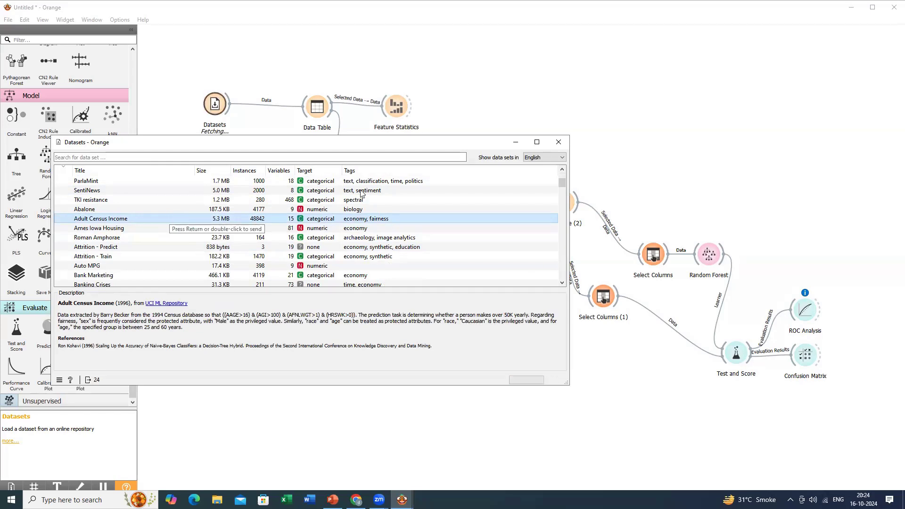
left_click(561, 145)
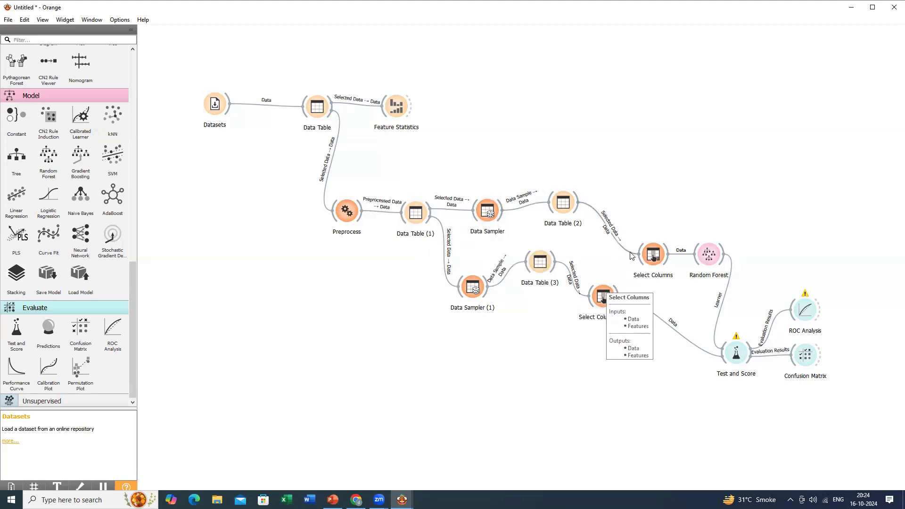
In Select Columns before Random Forest, move native-country, sex, race, occupation, workclass, relationship, marital-status and education from the features to the ignored variables.
left_click(653, 261)
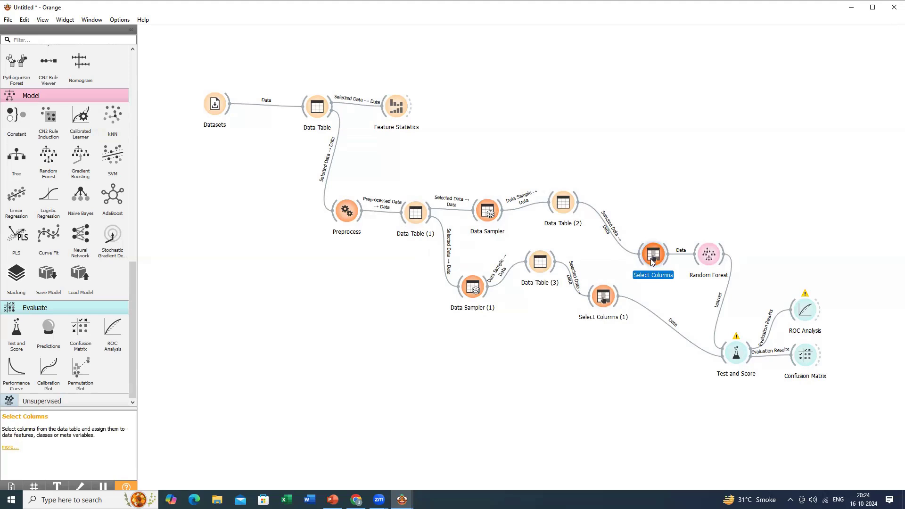
double_click(652, 261)
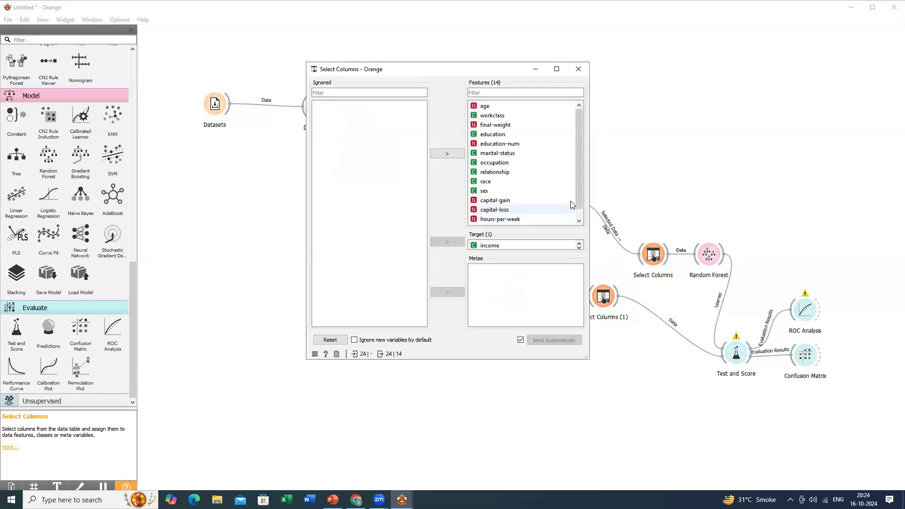
left_click_drag(579, 200, 578, 219)
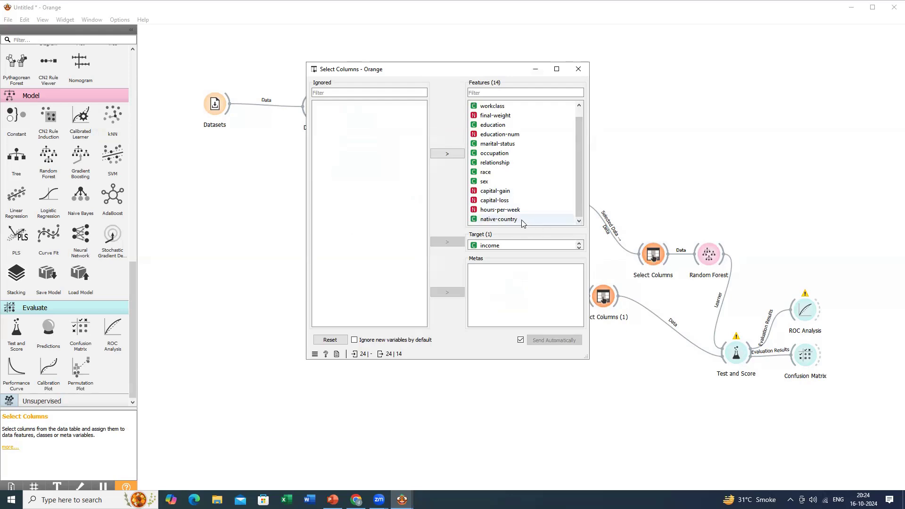
mouse_move(522, 223)
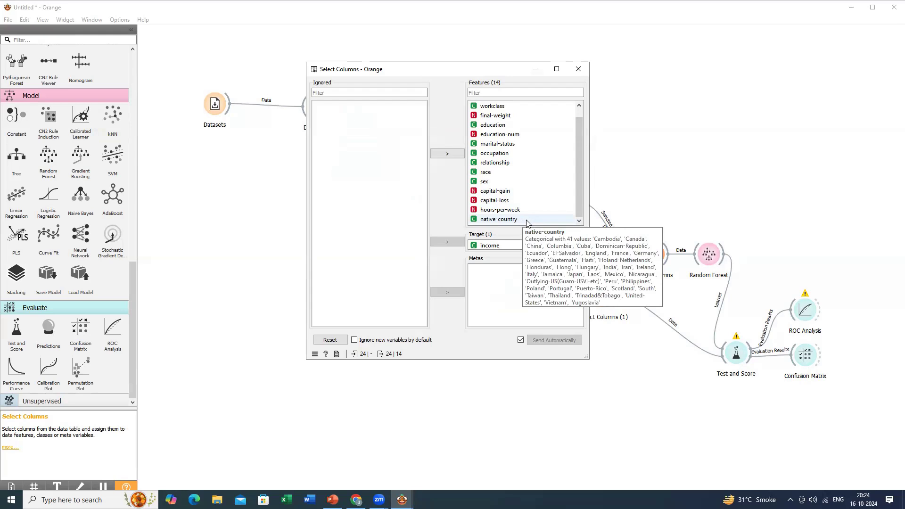
left_click_drag(527, 223, 383, 198)
left_click_drag(490, 190, 375, 183)
left_click_drag(487, 184, 397, 179)
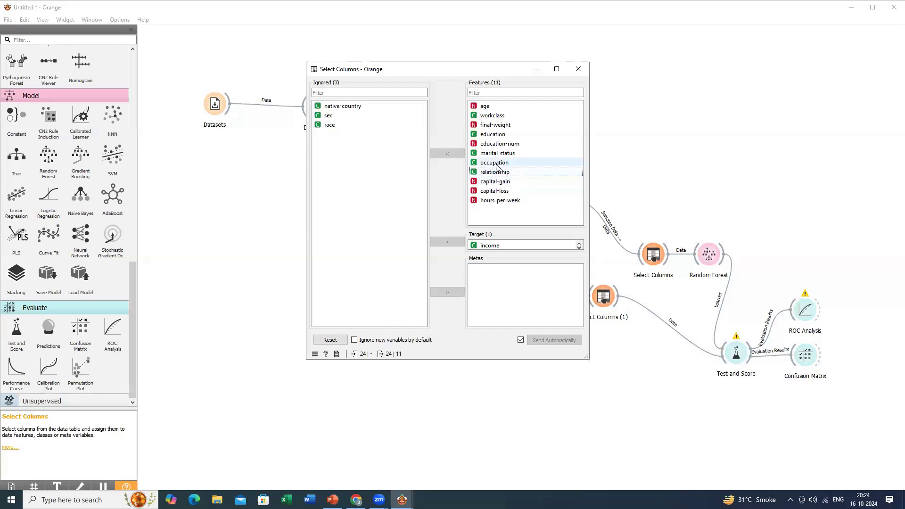
left_click_drag(493, 165, 372, 178)
left_click_drag(486, 162, 328, 166)
left_click_drag(485, 115, 348, 170)
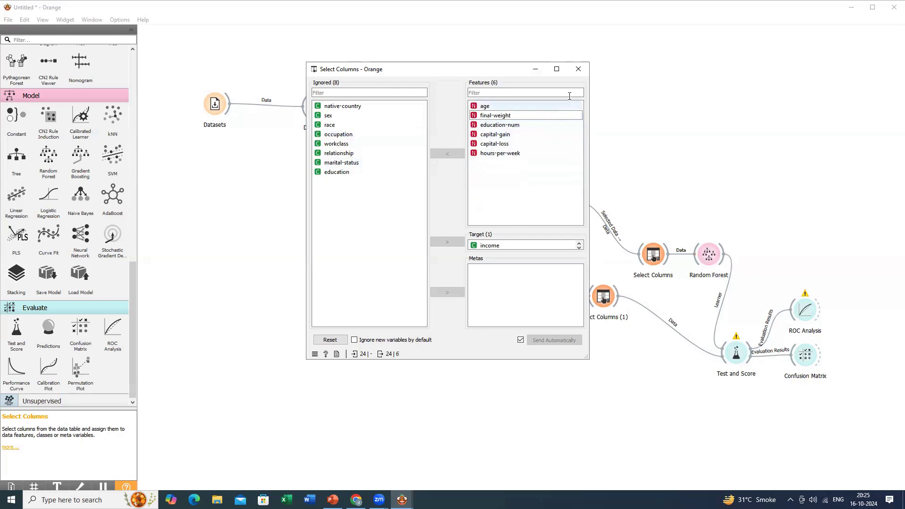
left_click(580, 71)
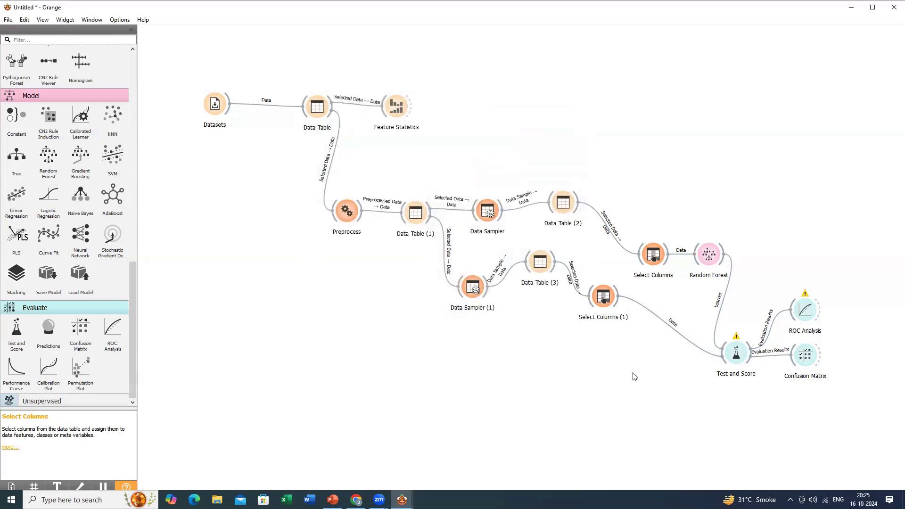
Browse the dataset list in the Datasets widget and close it, keeping Adult Census Income.
double_click(213, 103)
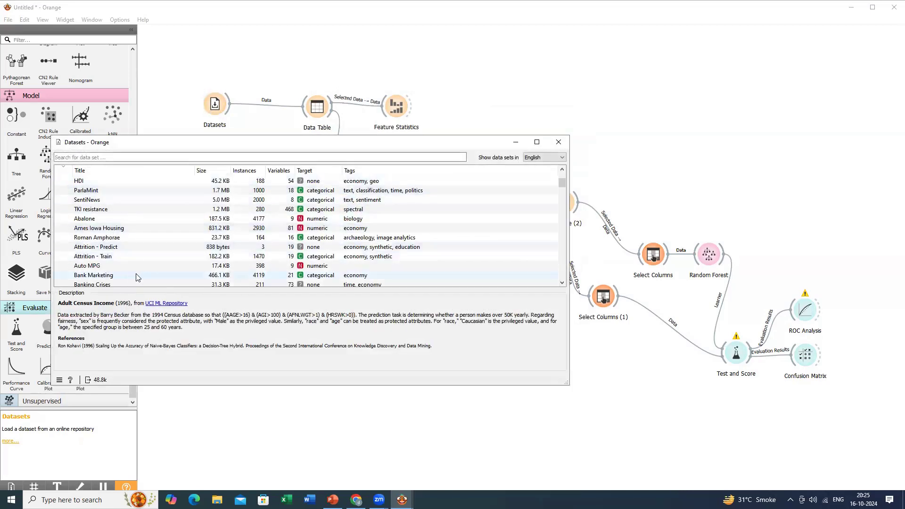
scroll(136, 277, "down", 2)
scroll(136, 277, "down", 2)
scroll(137, 277, "up", 8)
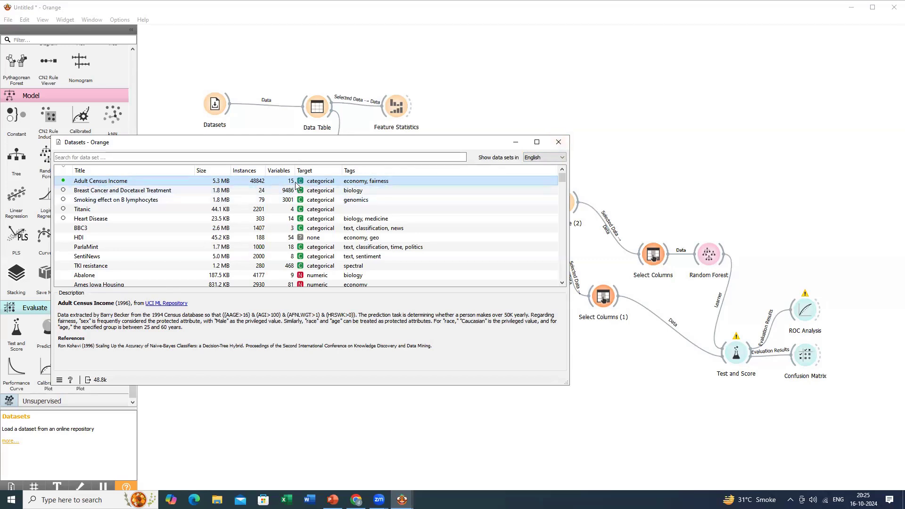
left_click(559, 142)
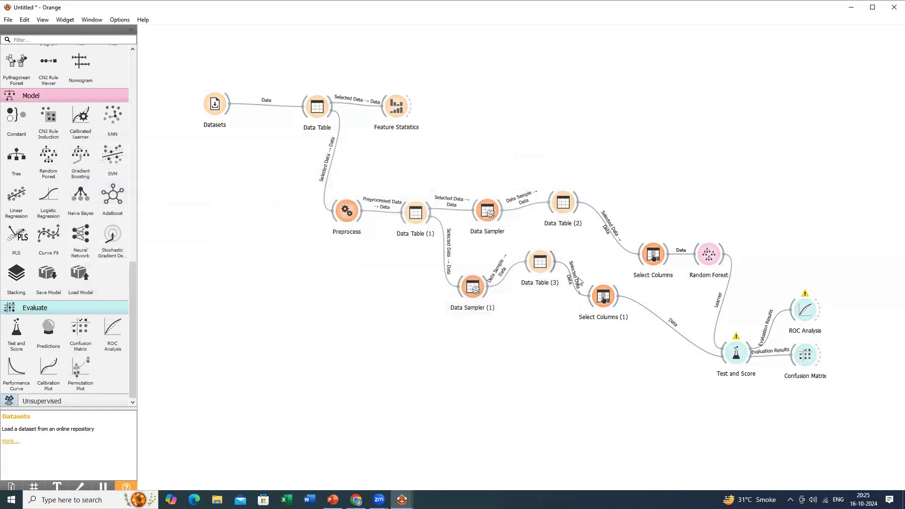
In Select Columns (1), move workclass, education, marital-status, occupation, relationship, race, sex and native-country from the features to the ignored variables.
double_click(604, 297)
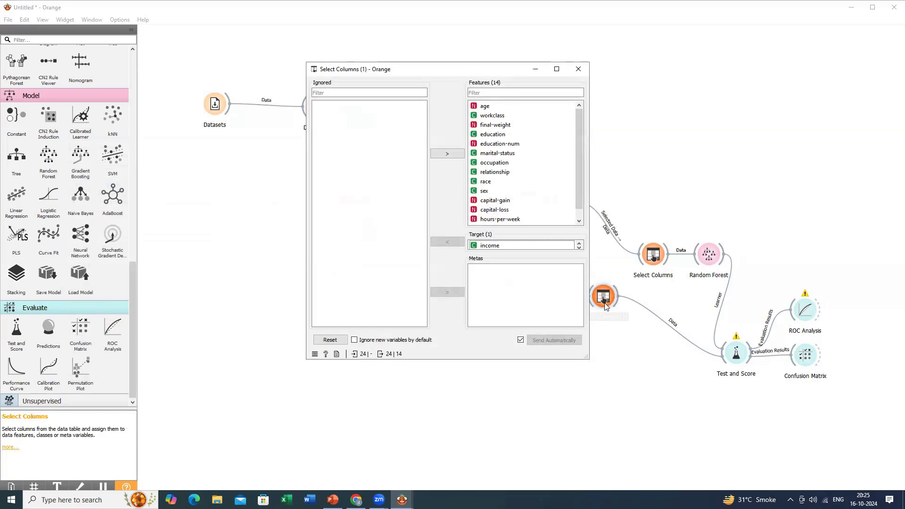
left_click_drag(494, 115, 390, 143)
left_click_drag(492, 125, 364, 152)
left_click_drag(495, 136, 357, 165)
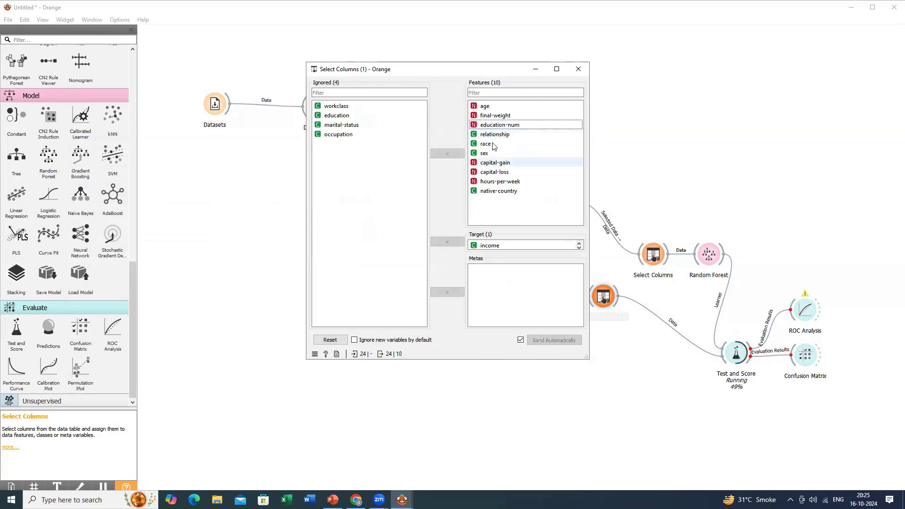
left_click_drag(483, 137, 319, 178)
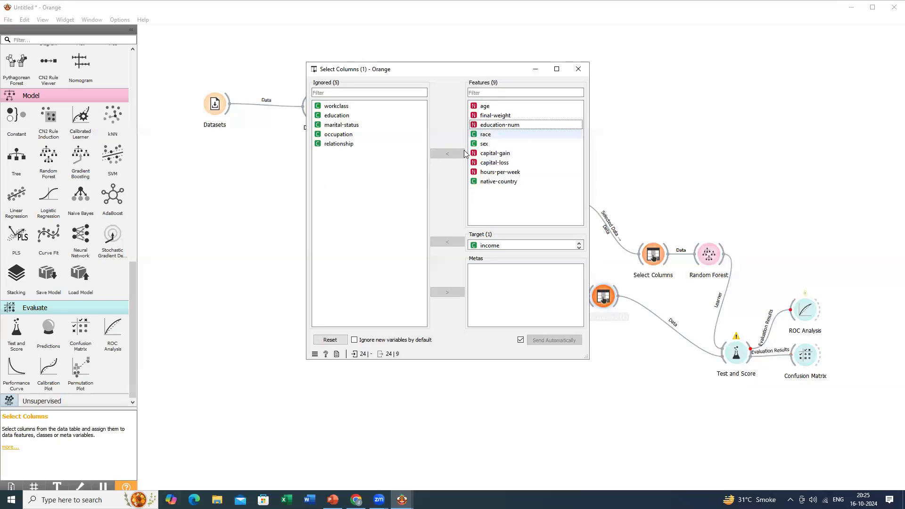
left_click_drag(399, 170, 382, 175)
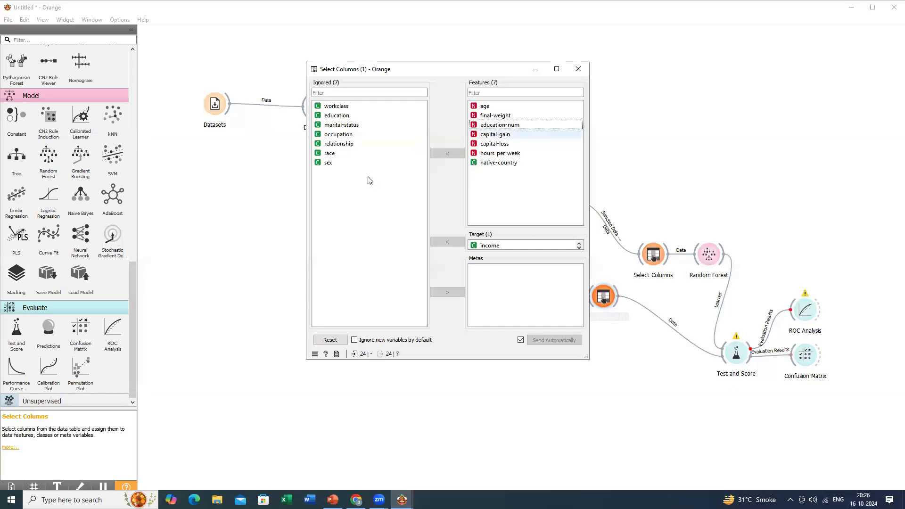
left_click(486, 162)
left_click_drag(336, 202, 338, 204)
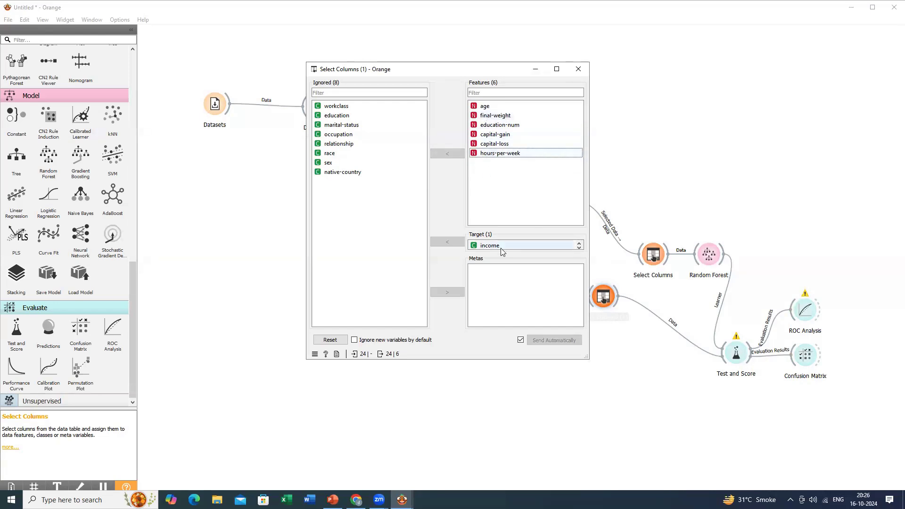
In Select Columns (1), make education the target variable and move income to the ignored variables.
mouse_move(501, 248)
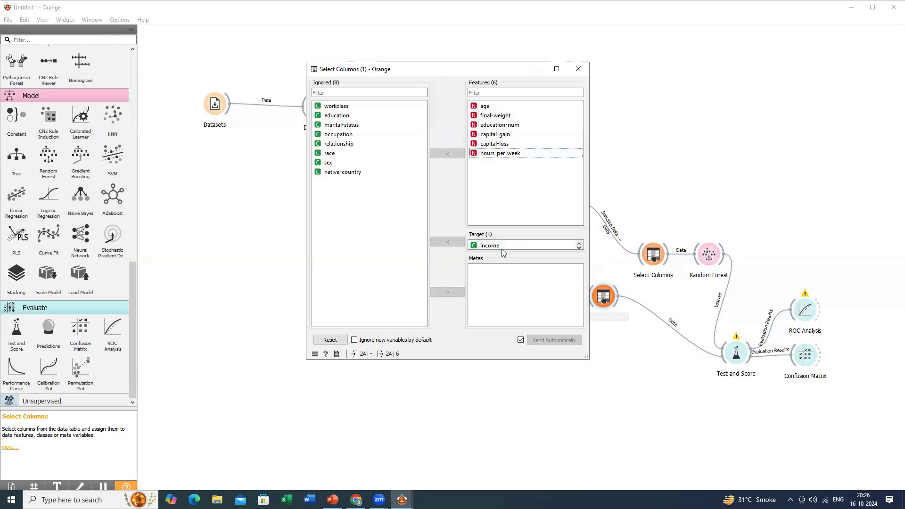
left_click_drag(349, 116, 531, 252)
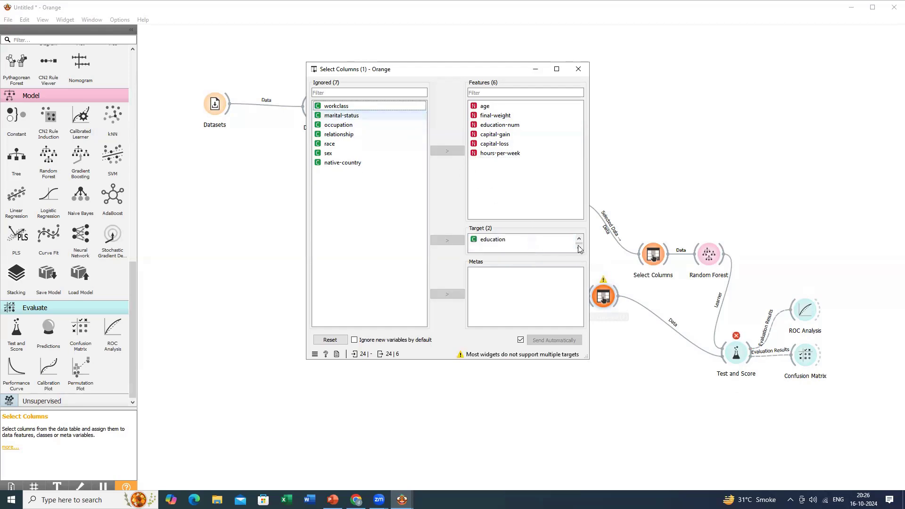
scroll(526, 249, "up", 1)
left_click_drag(525, 240, 340, 211)
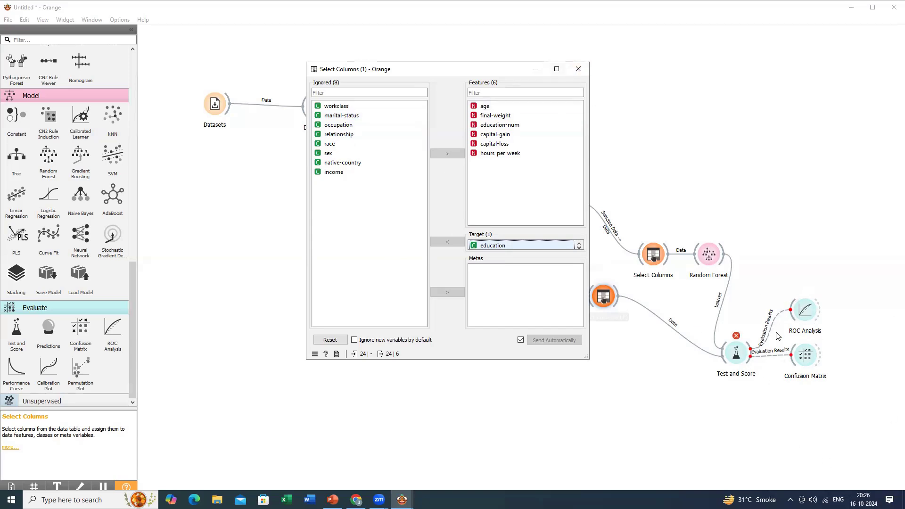
left_click(583, 73)
In Select Columns before Random Forest, move income to the ignored variables and make education the target.
double_click(652, 257)
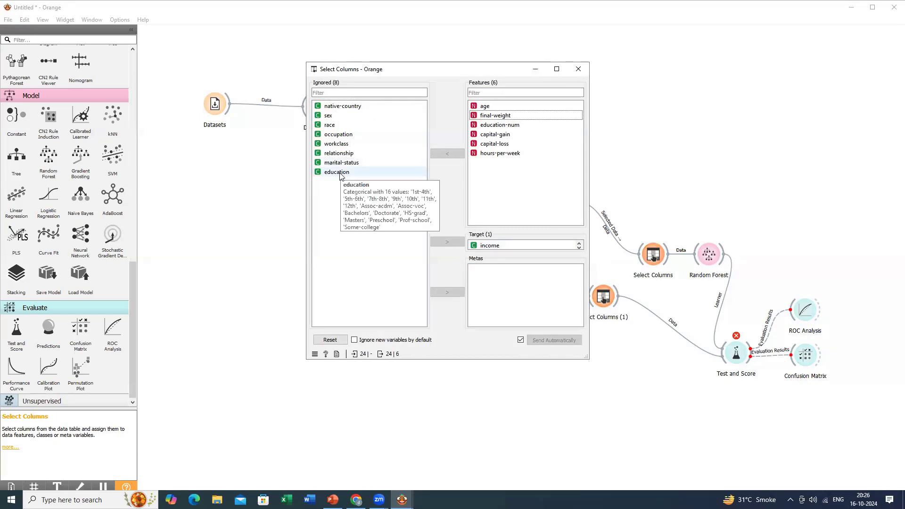
left_click(341, 173)
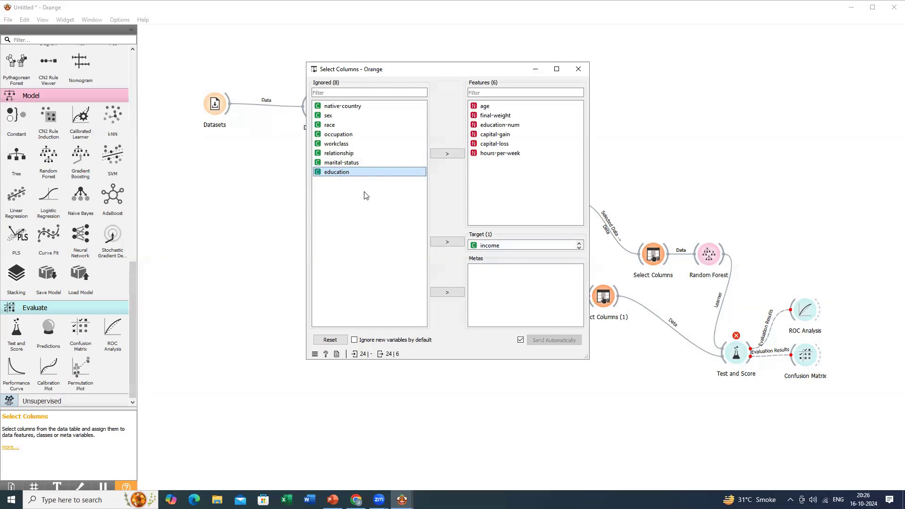
left_click(579, 247)
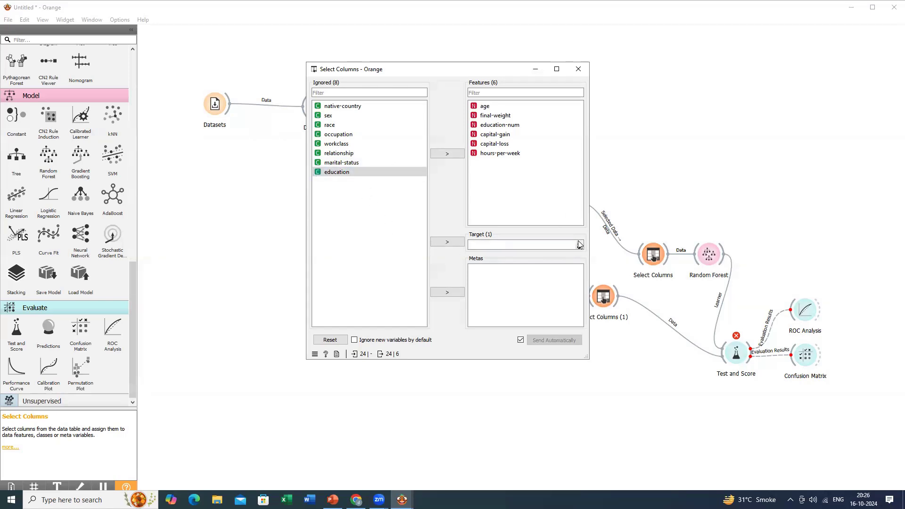
left_click(579, 243)
left_click_drag(354, 172, 514, 248)
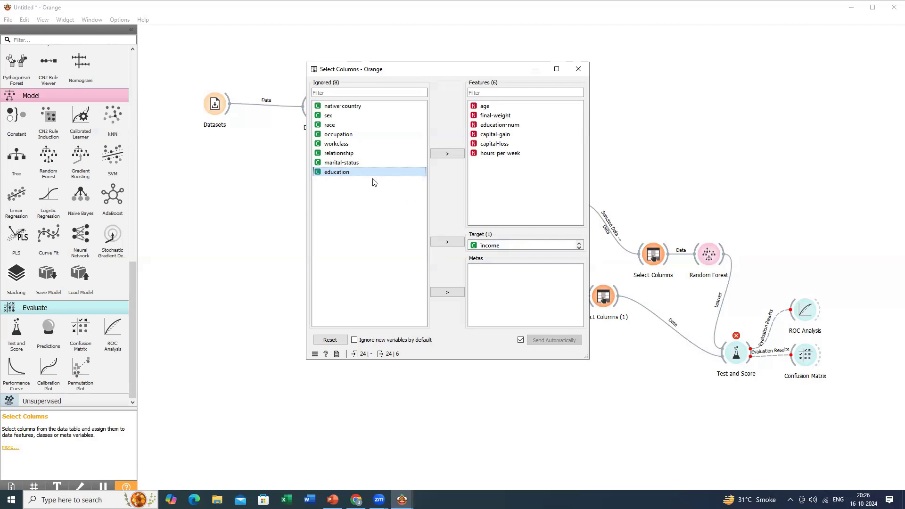
left_click(517, 244)
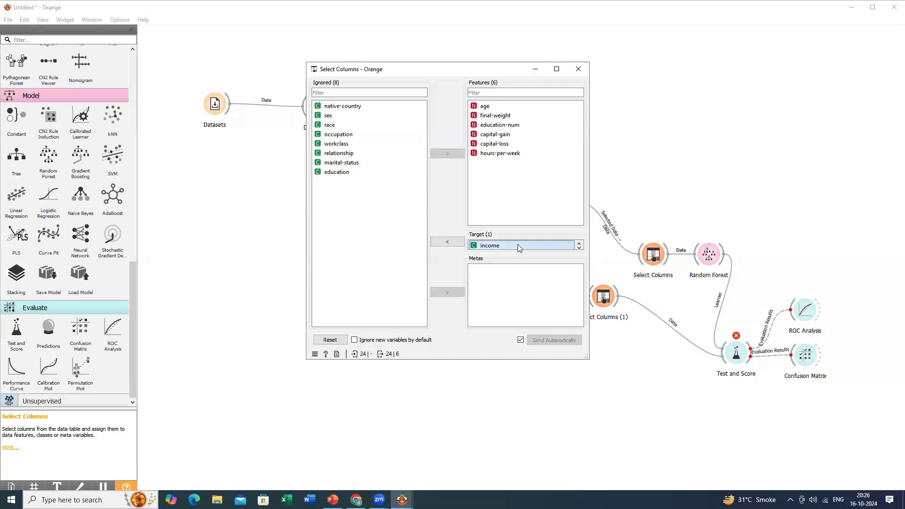
left_click(579, 247)
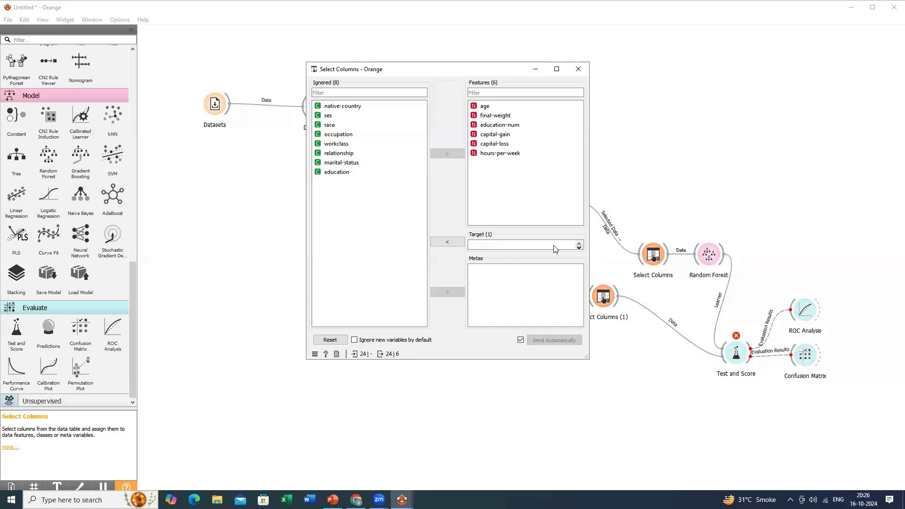
left_click(513, 247)
left_click(579, 244)
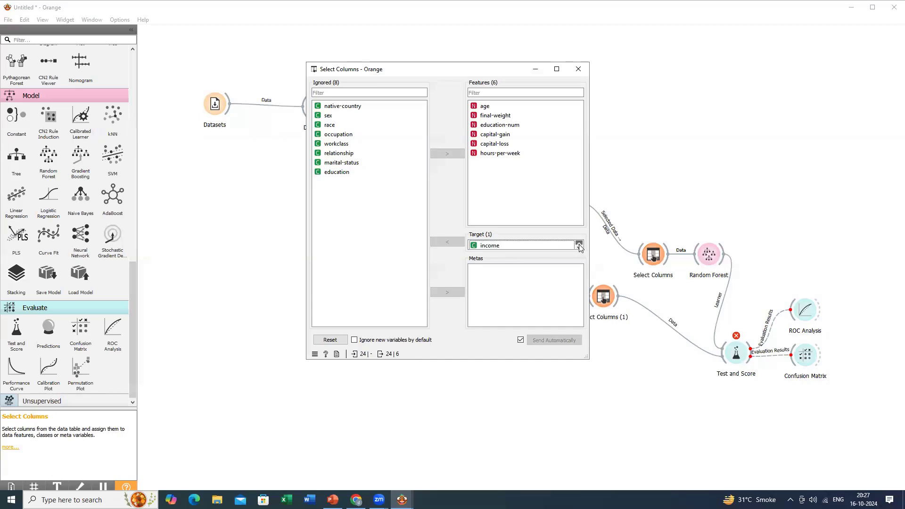
left_click(558, 245)
left_click_drag(358, 213, 357, 211)
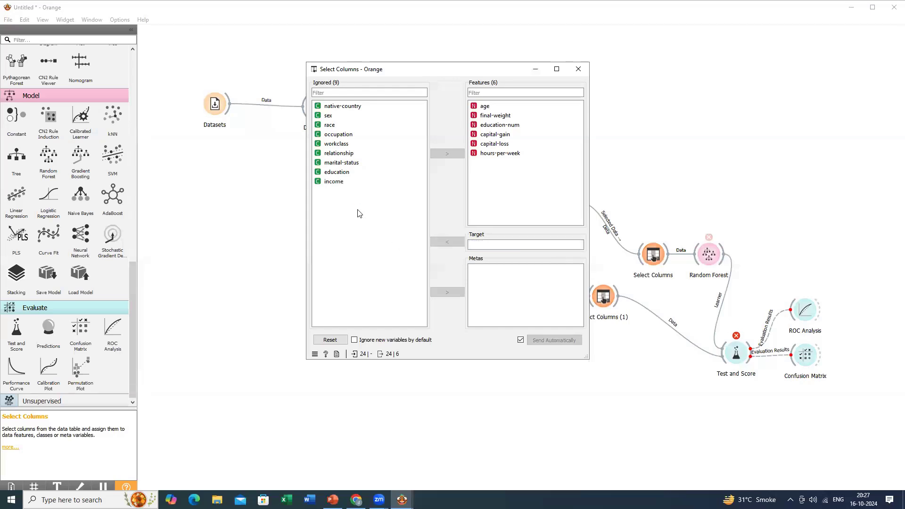
left_click_drag(351, 173, 493, 247)
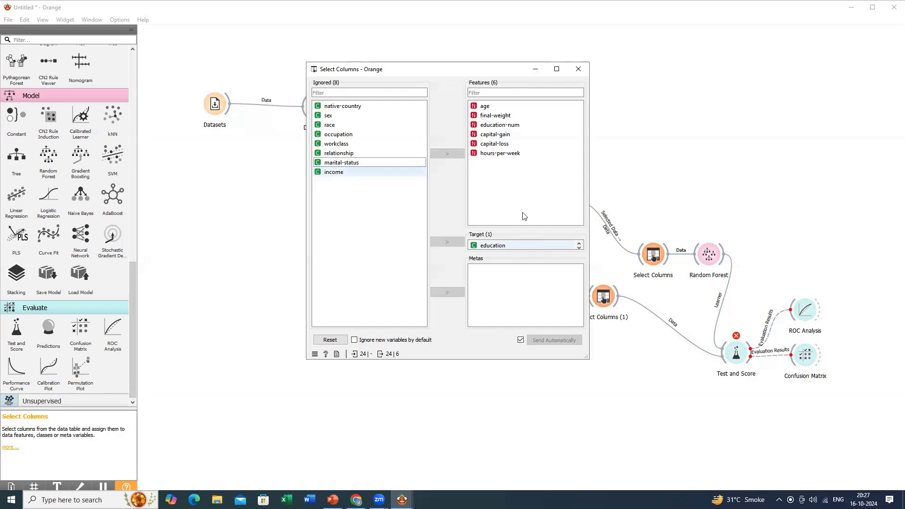
left_click(579, 70)
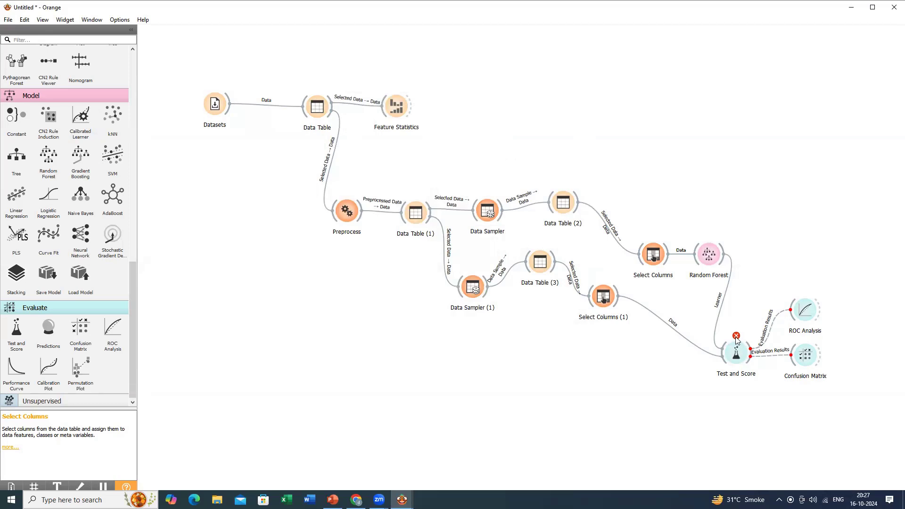
In Select Columns before Random Forest, move education to the ignored variables and make marital-status the target.
mouse_move(738, 339)
double_click(652, 259)
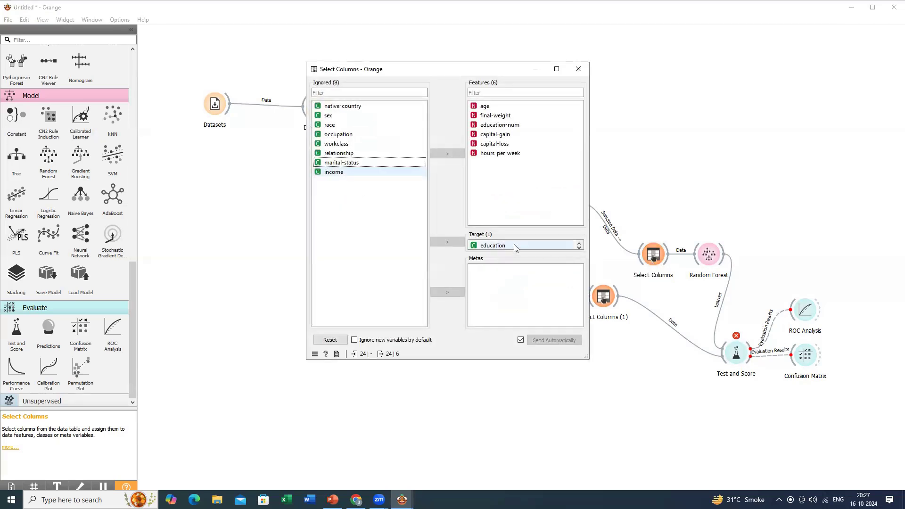
left_click(515, 245)
left_click_drag(406, 253, 342, 184)
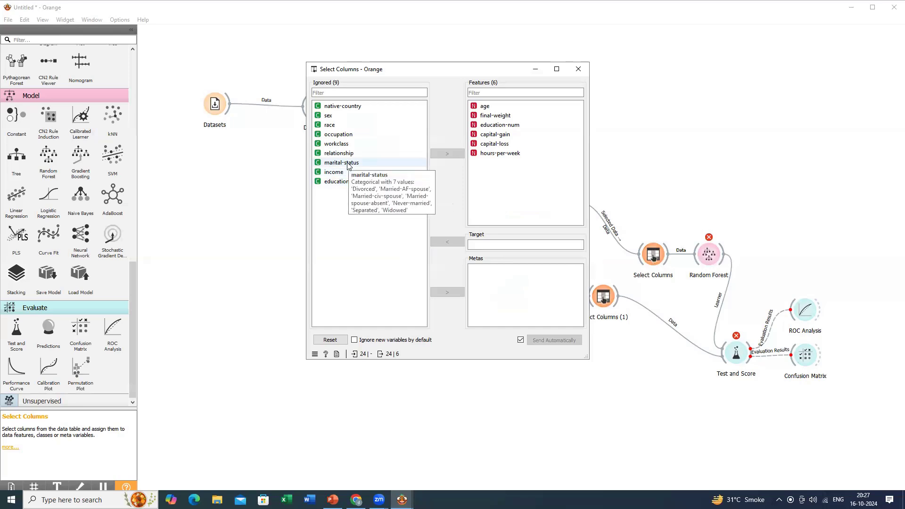
left_click(347, 163)
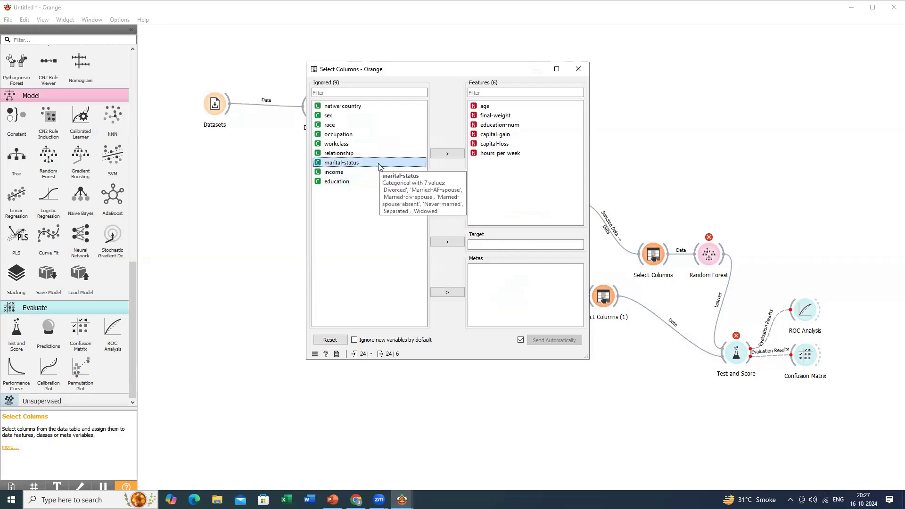
left_click_drag(379, 166, 510, 248)
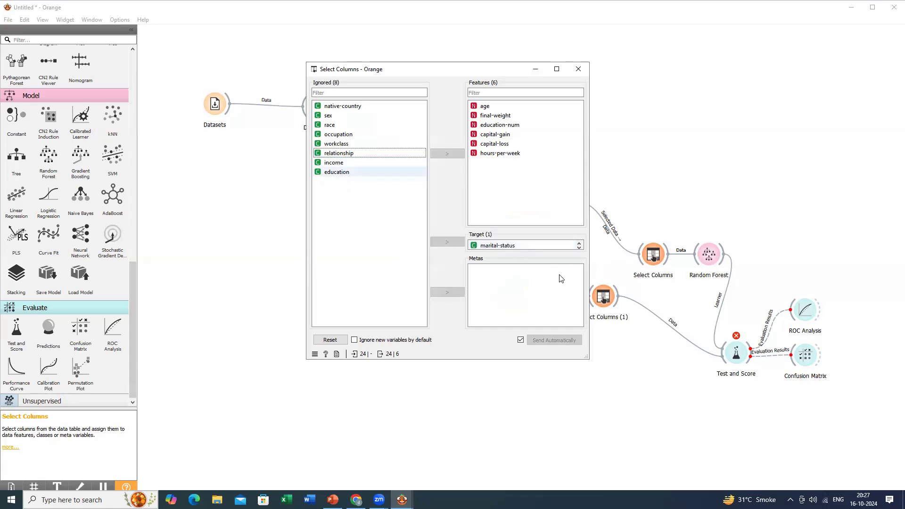
left_click(578, 71)
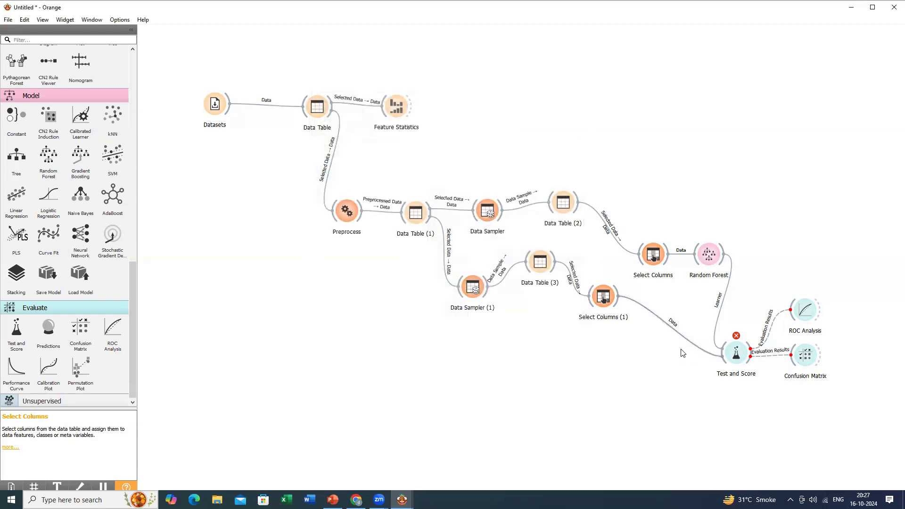
In Select Columns (1), move education to the ignored variables and make marital-status the target.
double_click(606, 303)
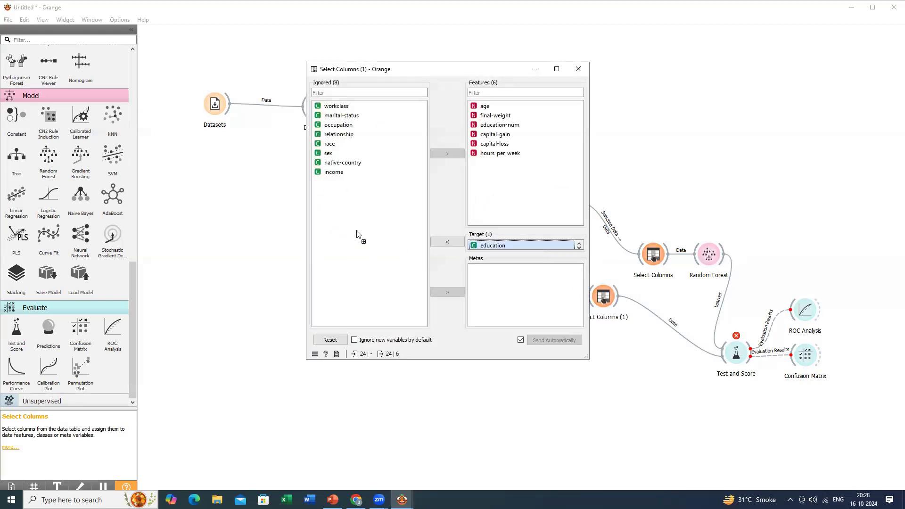
left_click_drag(353, 176, 354, 179)
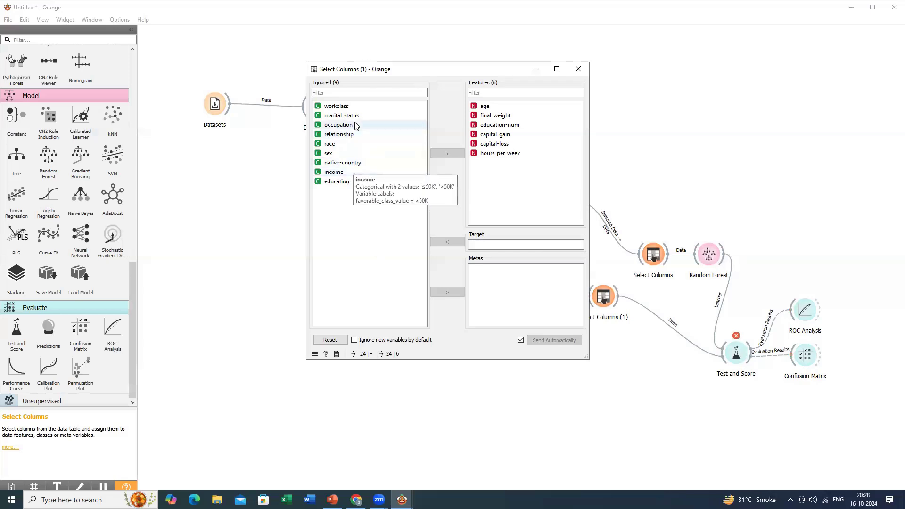
left_click_drag(355, 119, 499, 252)
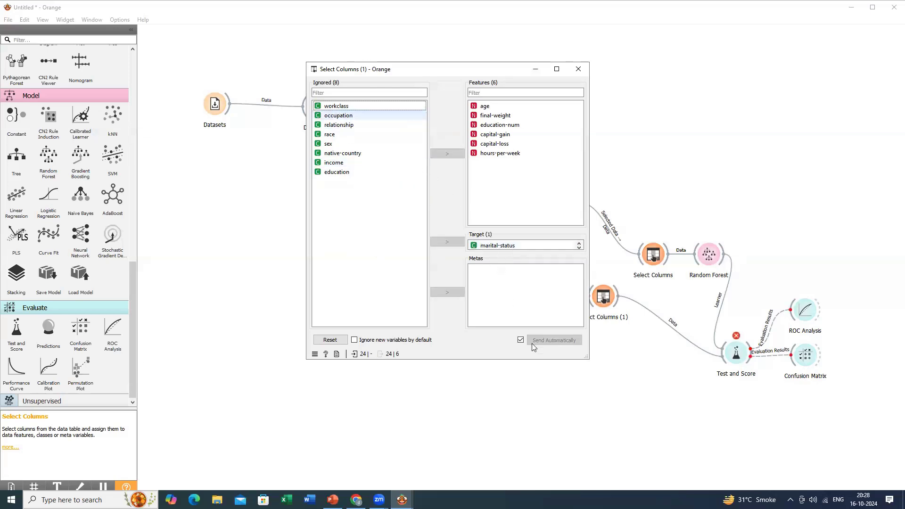
left_click(580, 71)
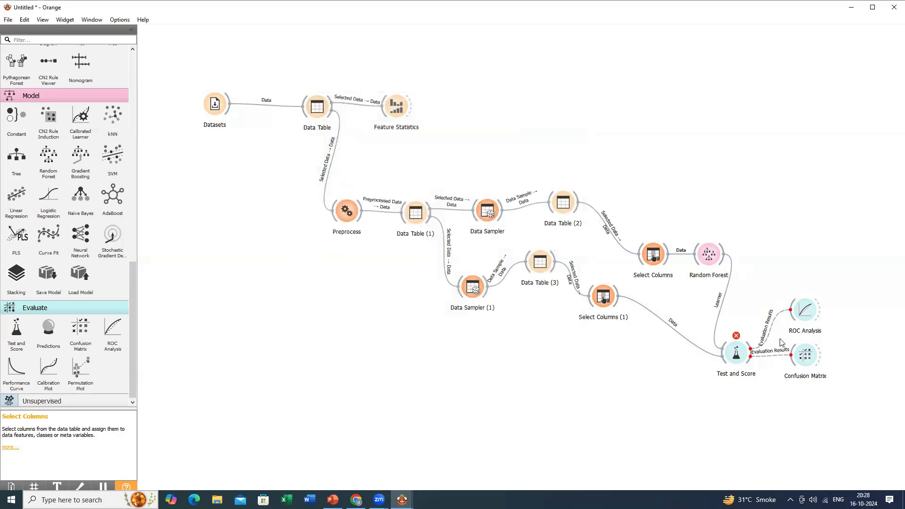
Set the number of trees in the Random Forest widget to 11.
double_click(708, 258)
left_click(526, 214)
left_click(526, 214)
left_click(526, 214)
left_click(526, 214)
left_click(526, 214)
left_click(527, 214)
left_click(526, 214)
left_click(527, 214)
left_click(526, 214)
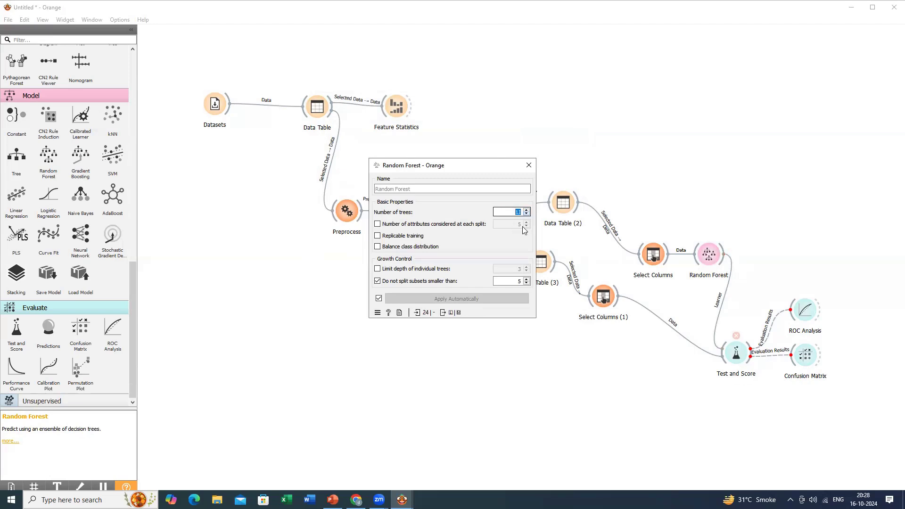
left_click(529, 165)
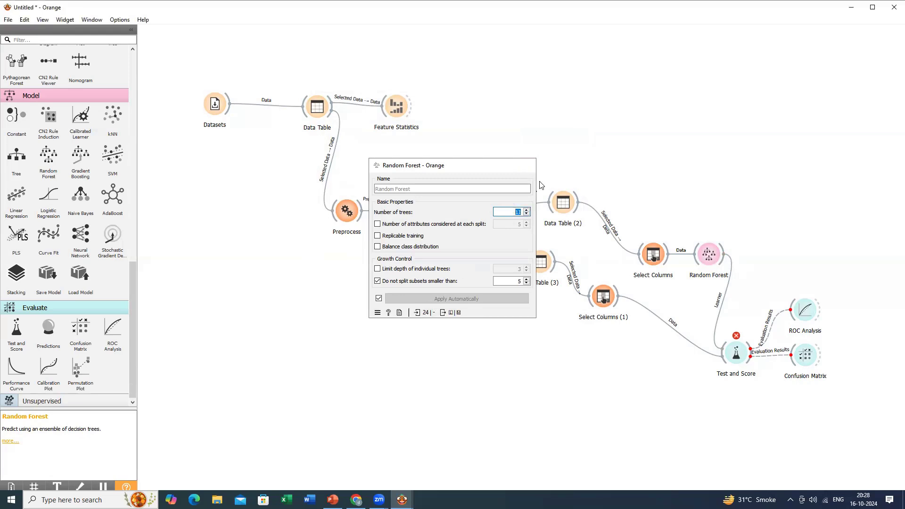
Switch Data Sampler (1) to a fixed proportion of 24% of the data and resample.
mouse_move(737, 340)
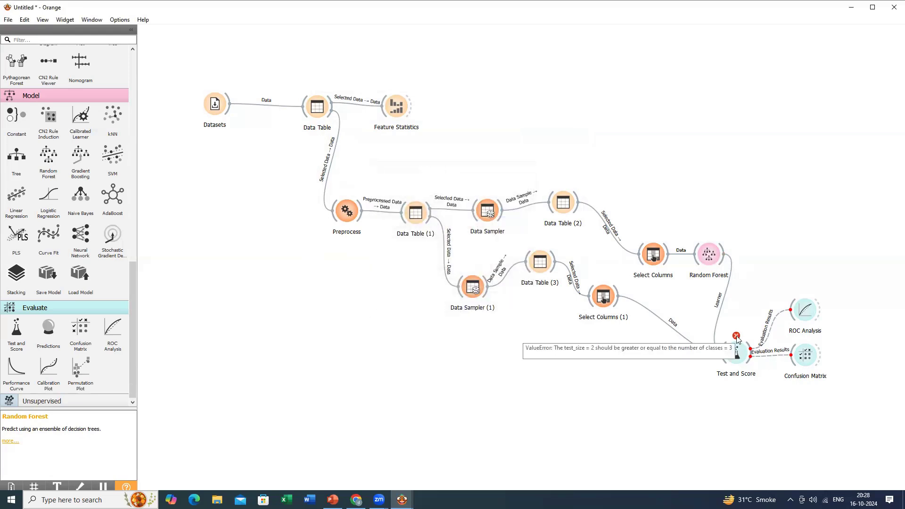
left_click(472, 289)
double_click(471, 289)
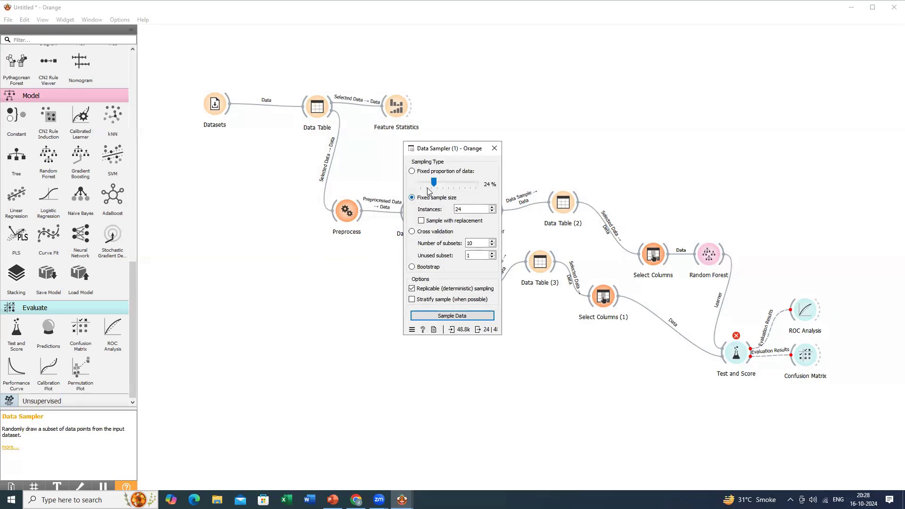
left_click(413, 171)
left_click(470, 313)
left_click(494, 148)
Switch the Data Sampler on the training branch to a fixed proportion of 86% of the data and resample.
double_click(494, 216)
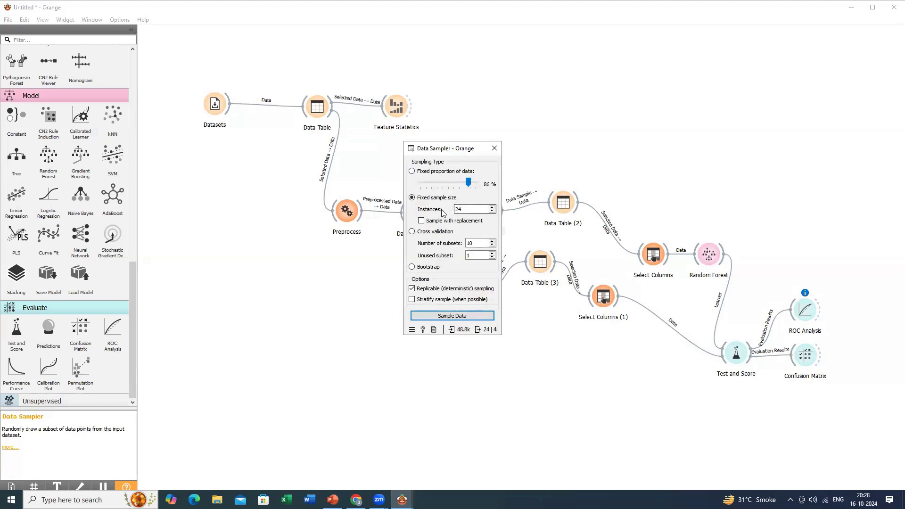
left_click(426, 173)
left_click(472, 314)
mouse_move(470, 336)
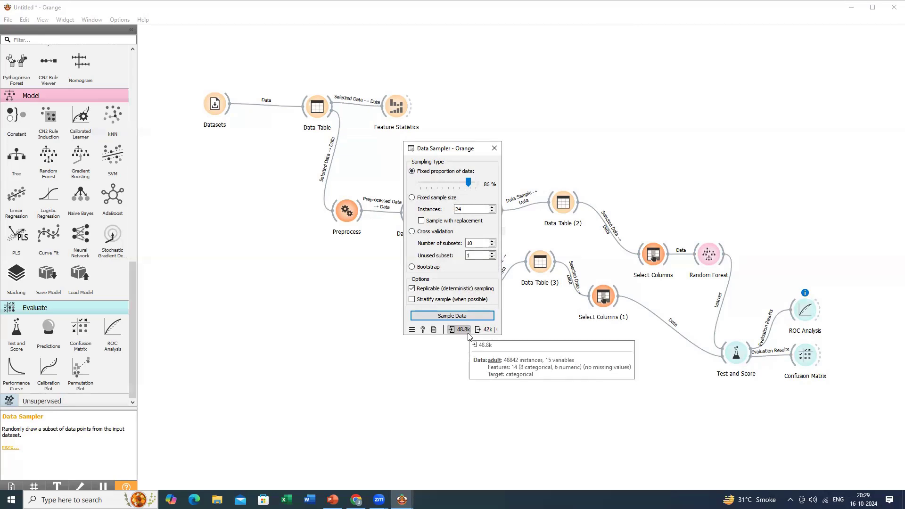
left_click(494, 148)
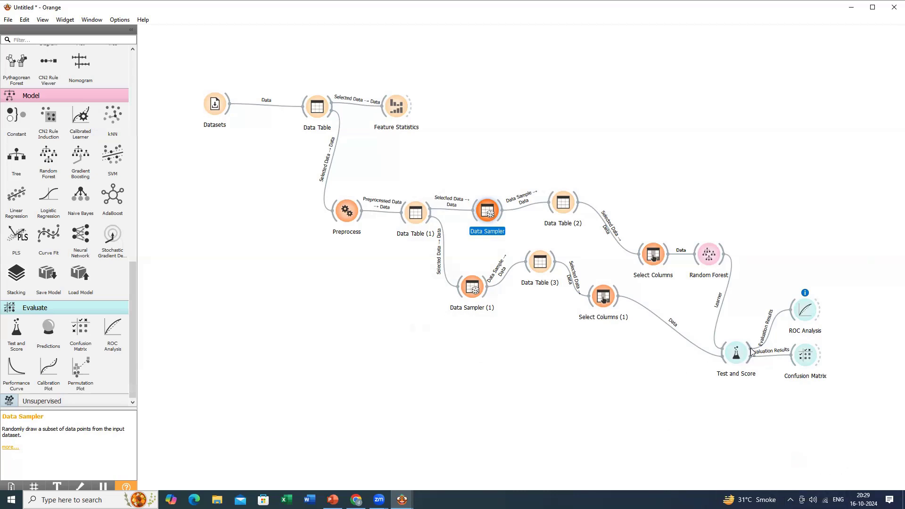
Review the Random Forest evaluation scores in Test and Score.
left_click(738, 361)
double_click(738, 361)
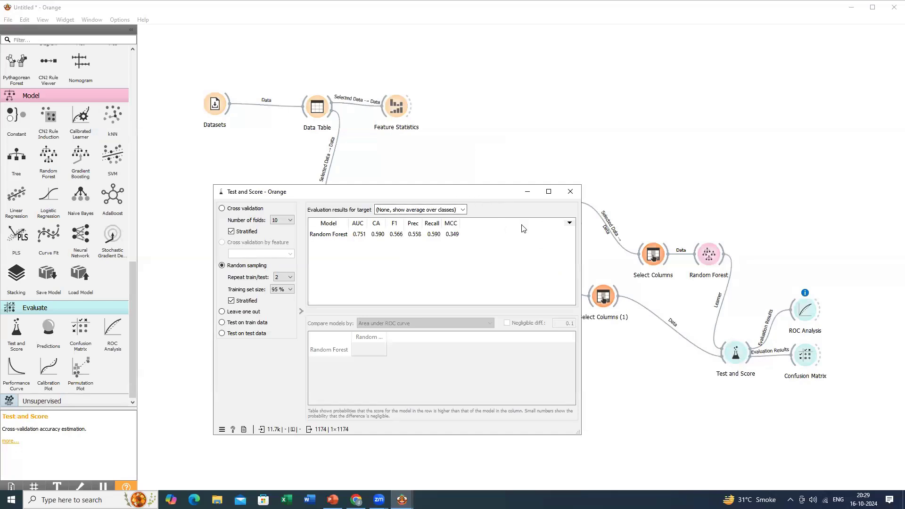
left_click(568, 192)
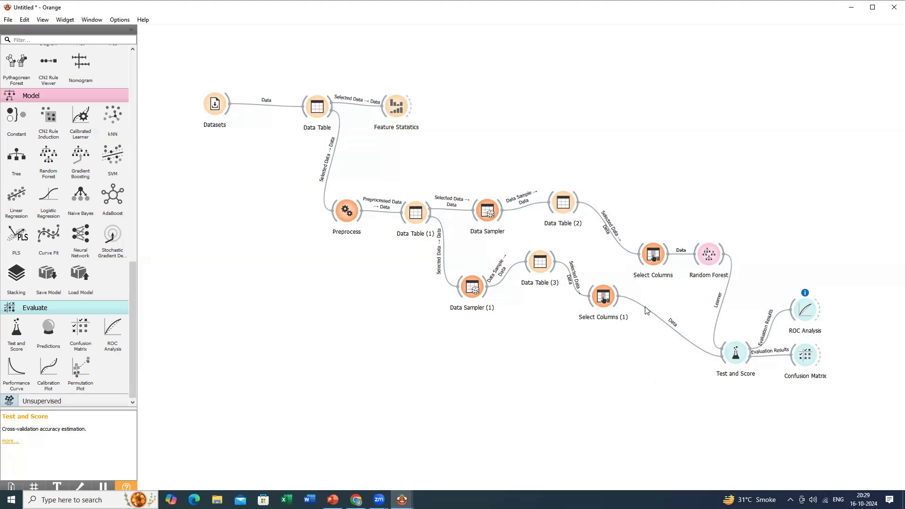
Examine the Random Forest ROC curve and its thresholds for the Divorced target class in ROC Analysis.
double_click(814, 319)
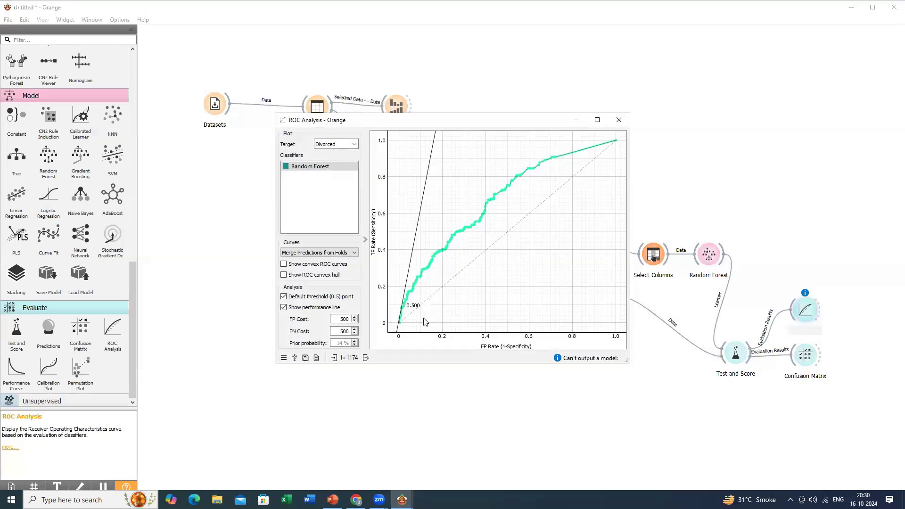
mouse_move(401, 312)
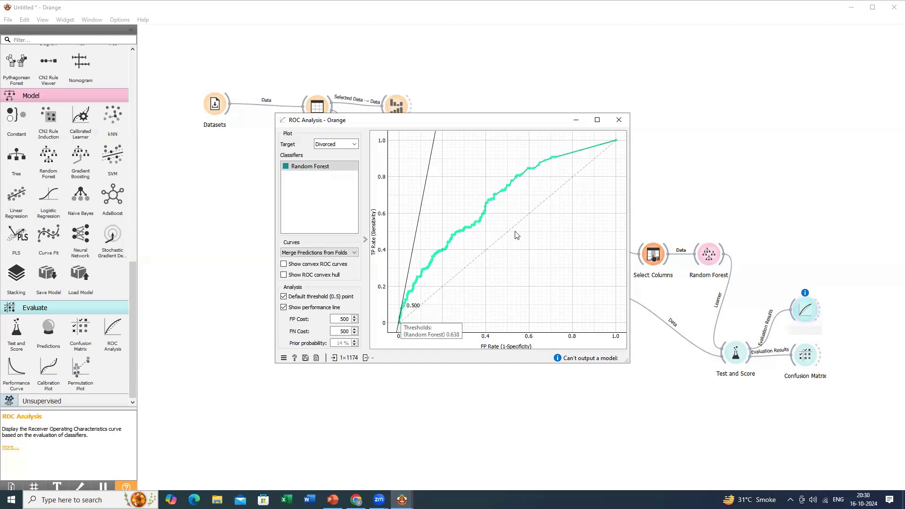